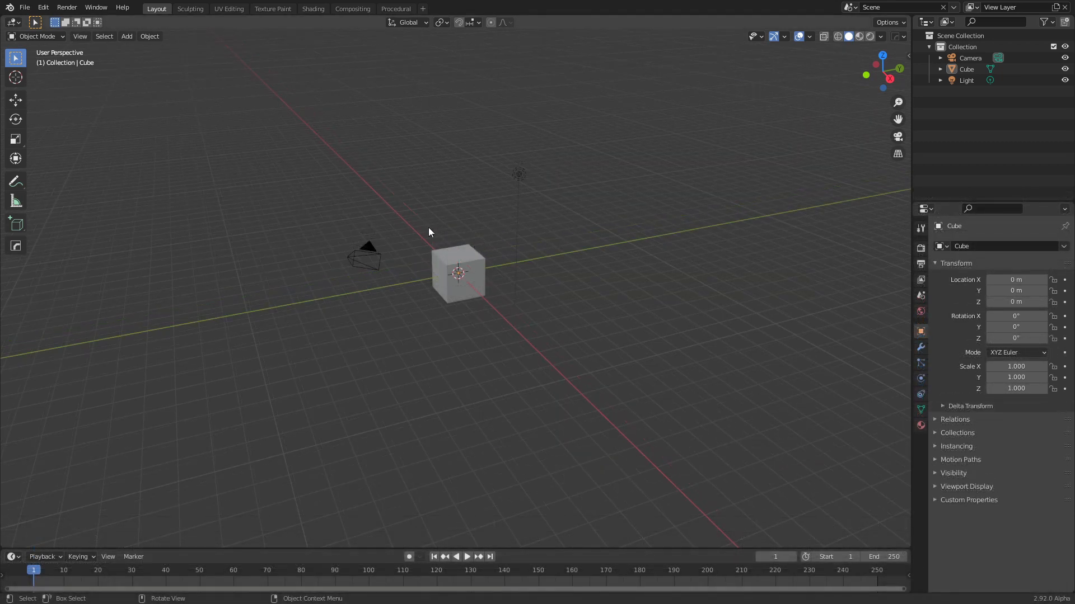
Delete the default cube and light, keeping only the camera in the scene
{"action": "left_click_drag", "start_coordinate": [289, 137], "coordinate": [451, 163]}
{"action": "left_click_drag", "start_coordinate": [436, 131], "coordinate": [573, 364]}
{"action": "key", "text": "Delete"}
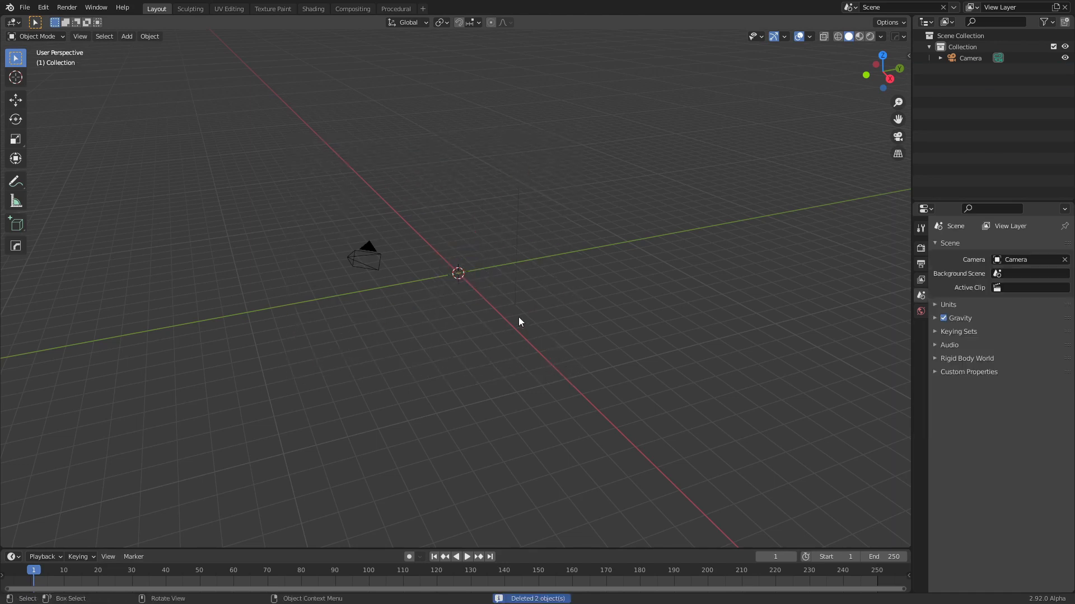
Add a blank Grease Pencil object at the world origin, working in the top orthographic view
{"action": "key", "text": "KP_7"}
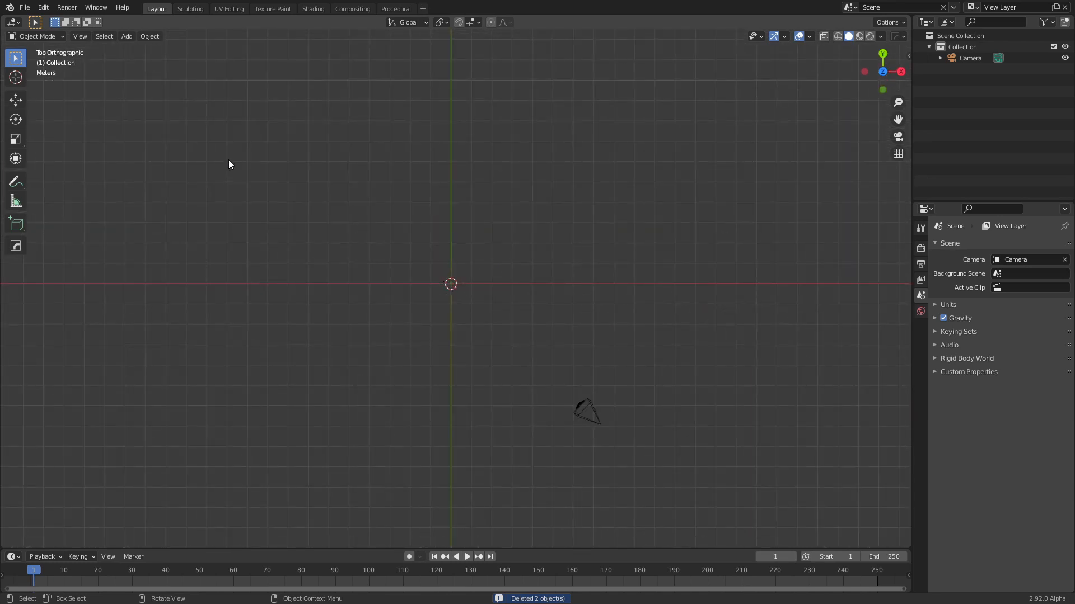
{"action": "key", "text": "shift+a"}
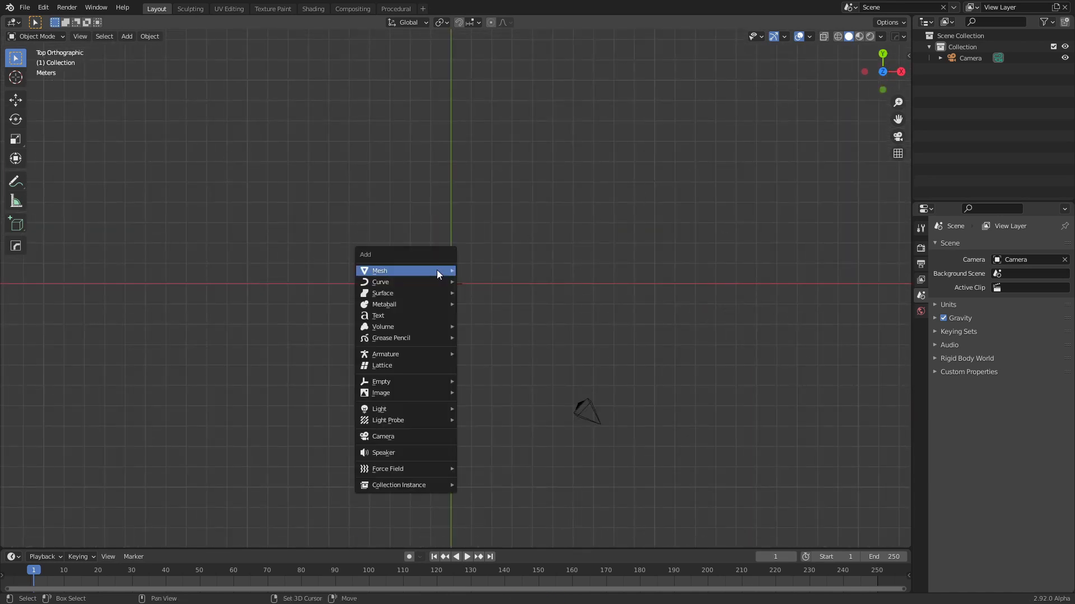
{"action": "mouse_move", "coordinate": [437, 271]}
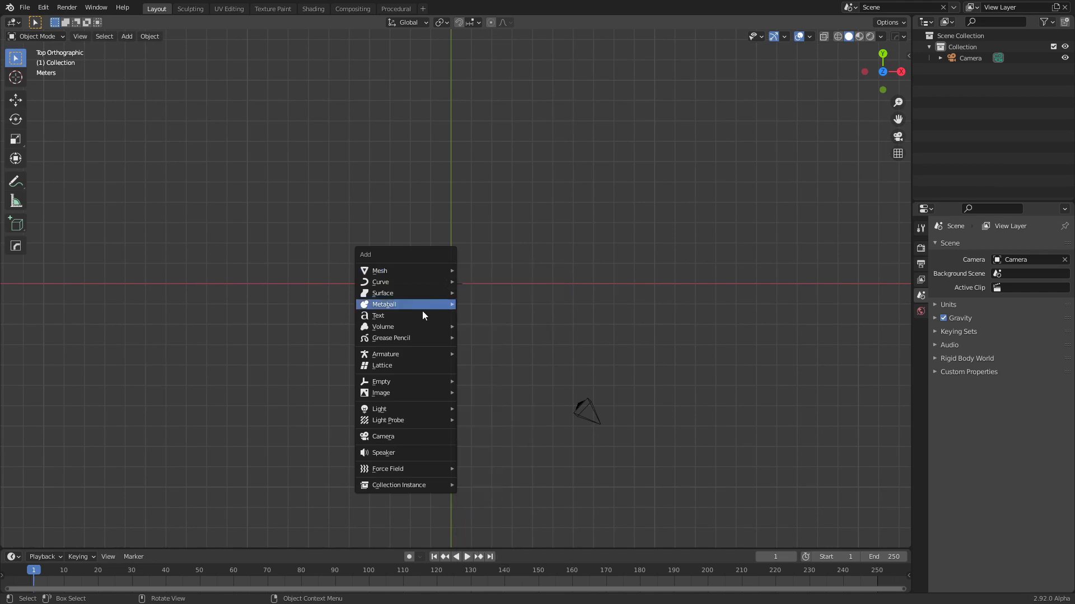
{"action": "mouse_move", "coordinate": [402, 340]}
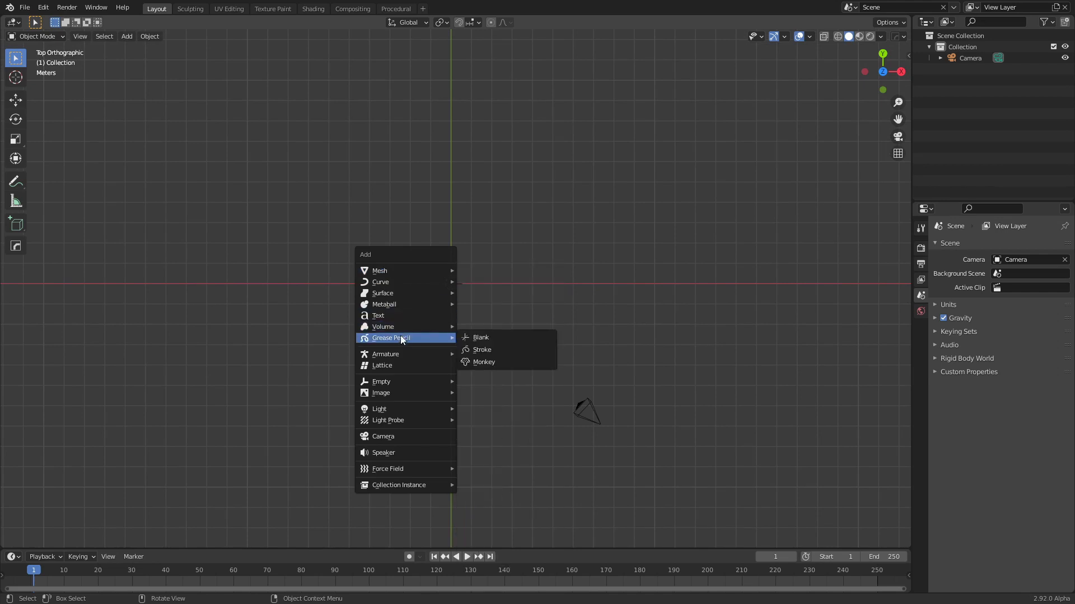
{"action": "left_click", "coordinate": [487, 338]}
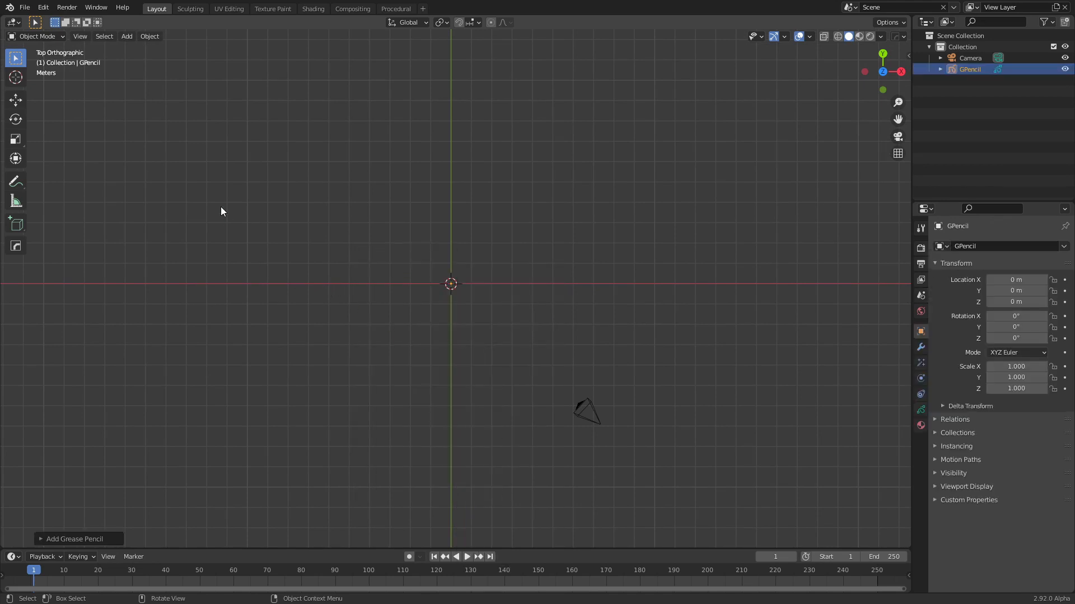
Put the Grease Pencil object in Draw mode and choose the Ink Pen brush
{"action": "left_click", "coordinate": [38, 37]}
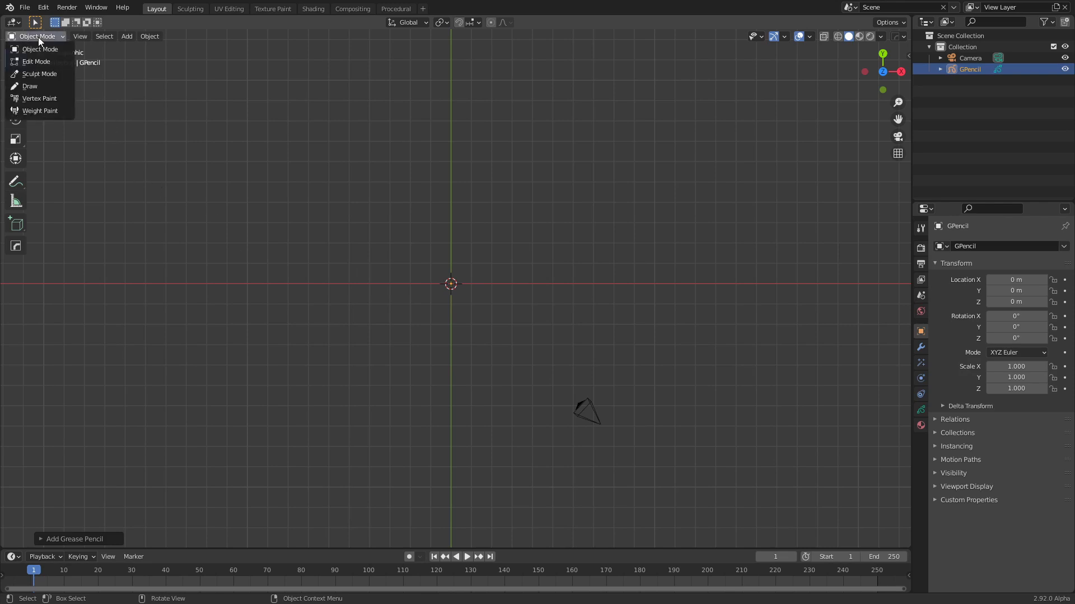
{"action": "left_click", "coordinate": [48, 86]}
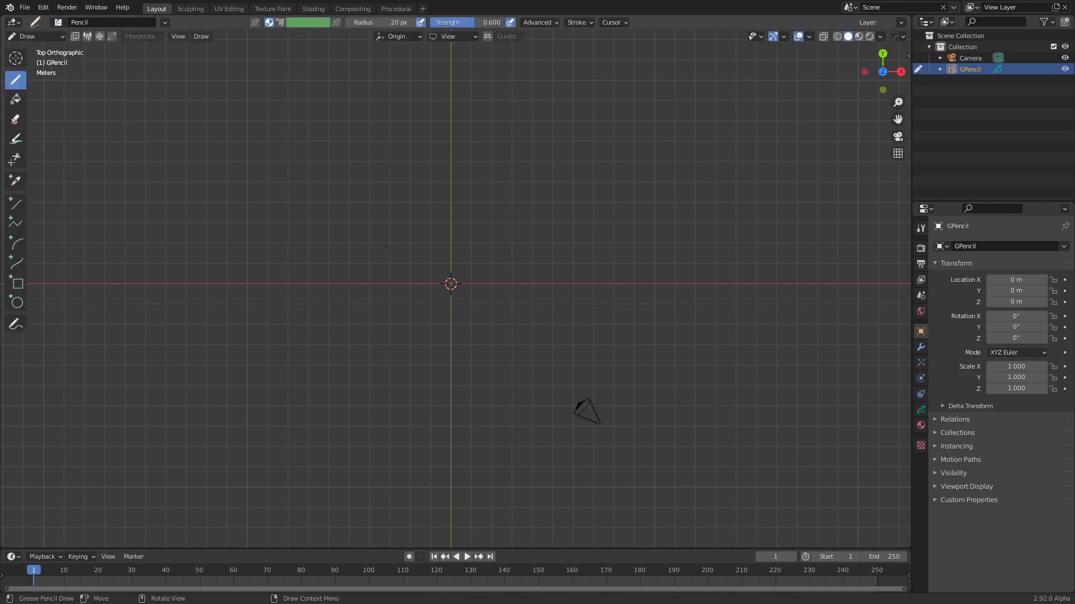
{"action": "left_click", "coordinate": [58, 22]}
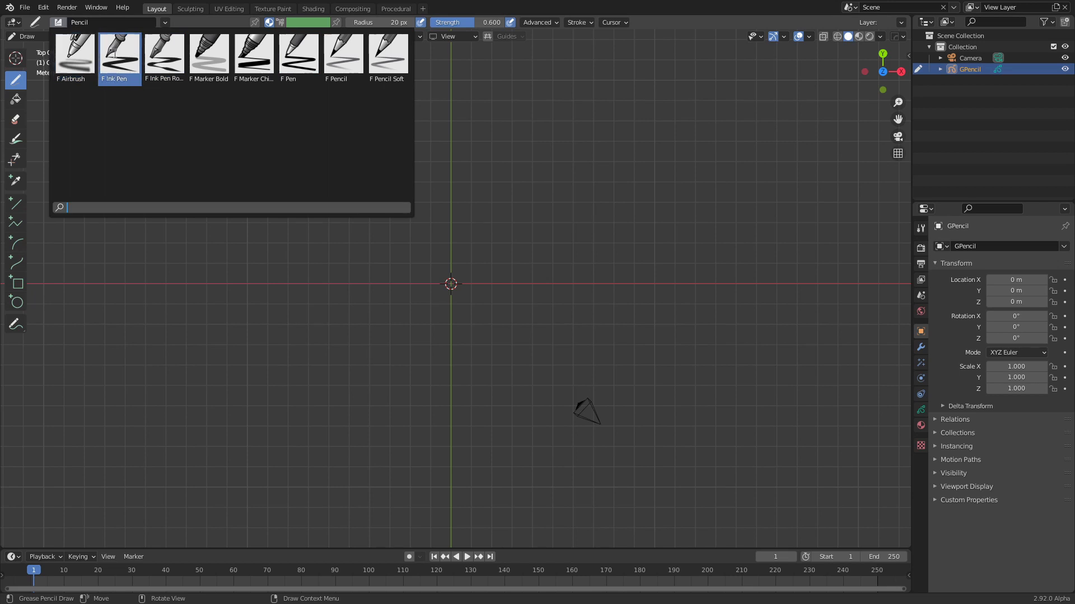
{"action": "left_click", "coordinate": [116, 52]}
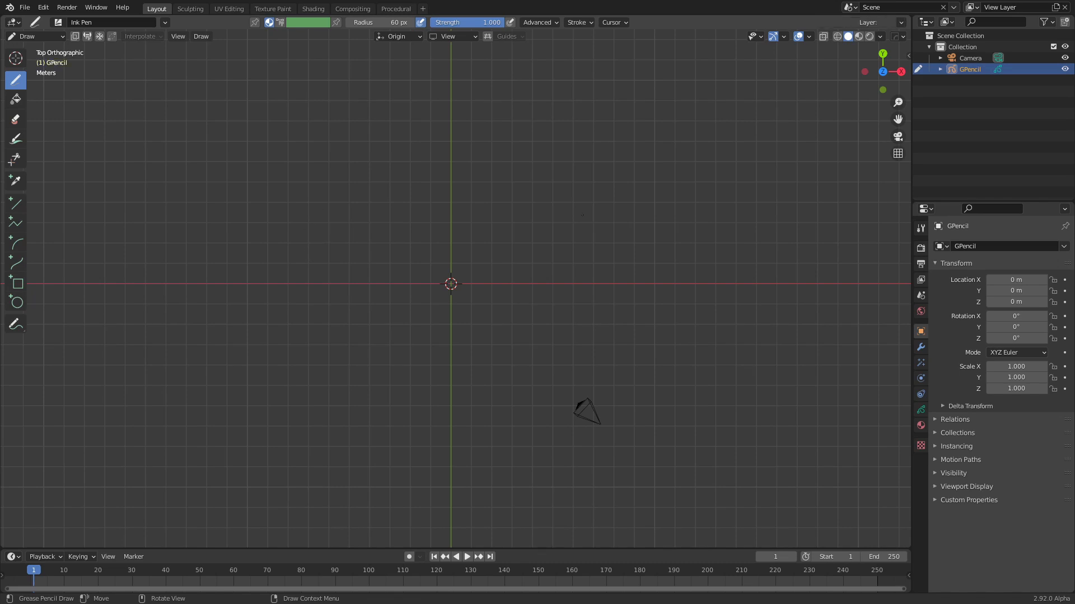
Handwrite "Sanctvs" sloping upward near the origin, with one arrow above it pointing right and one below pointing left
{"action": "mouse_move", "coordinate": [431, 224]}
{"action": "left_mouse_down"}
{"action": "mouse_move", "coordinate": [418, 289]}
{"action": "mouse_move", "coordinate": [388, 278]}
{"action": "left_mouse_up"}
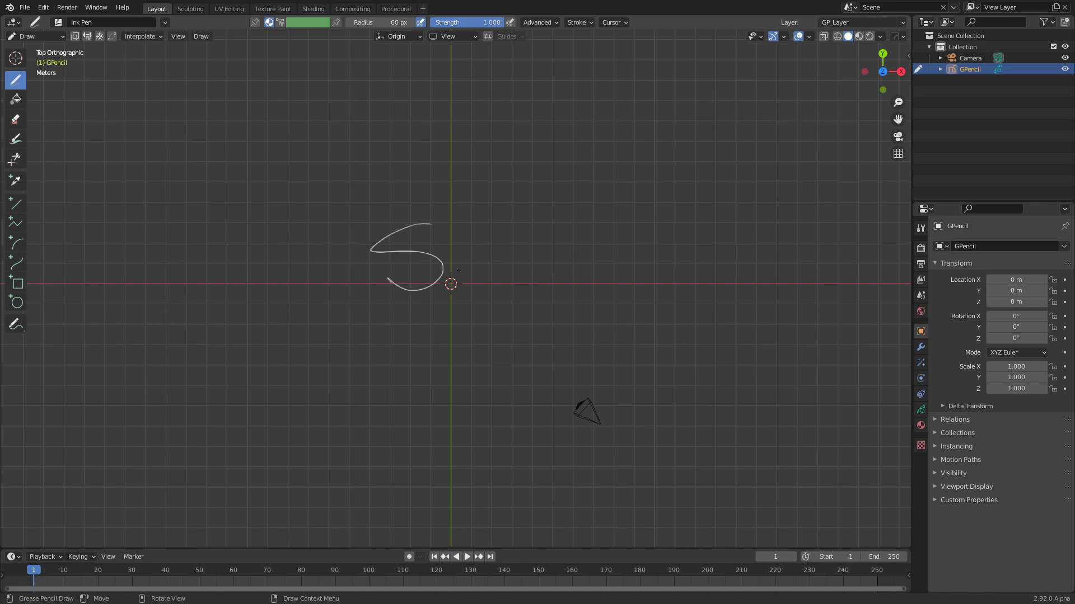
{"action": "mouse_move", "coordinate": [476, 263]}
{"action": "left_mouse_down"}
{"action": "mouse_move", "coordinate": [473, 250]}
{"action": "mouse_move", "coordinate": [512, 257]}
{"action": "mouse_move", "coordinate": [540, 245]}
{"action": "left_mouse_up"}
{"action": "mouse_move", "coordinate": [538, 196]}
{"action": "left_mouse_down"}
{"action": "mouse_move", "coordinate": [540, 215]}
{"action": "mouse_move", "coordinate": [576, 204]}
{"action": "left_mouse_up"}
{"action": "left_click_drag", "start_coordinate": [600, 195], "coordinate": [591, 219]}
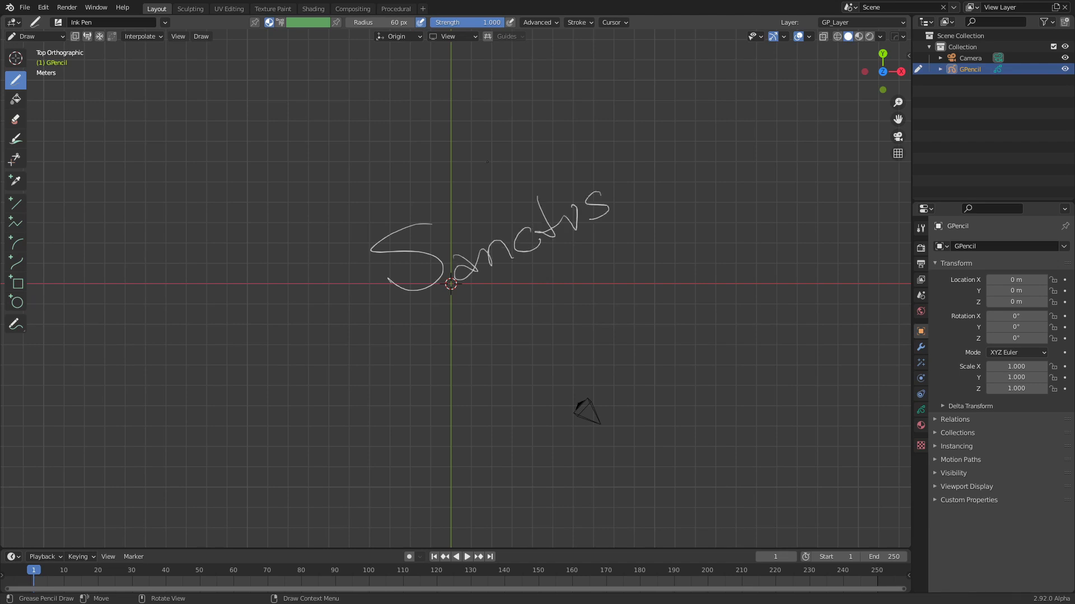
{"action": "mouse_move", "coordinate": [413, 201]}
{"action": "left_mouse_down"}
{"action": "mouse_move", "coordinate": [542, 147]}
{"action": "mouse_move", "coordinate": [527, 162]}
{"action": "left_mouse_up"}
{"action": "mouse_move", "coordinate": [611, 251]}
{"action": "left_mouse_down"}
{"action": "mouse_move", "coordinate": [487, 306]}
{"action": "mouse_move", "coordinate": [504, 305]}
{"action": "left_mouse_up"}
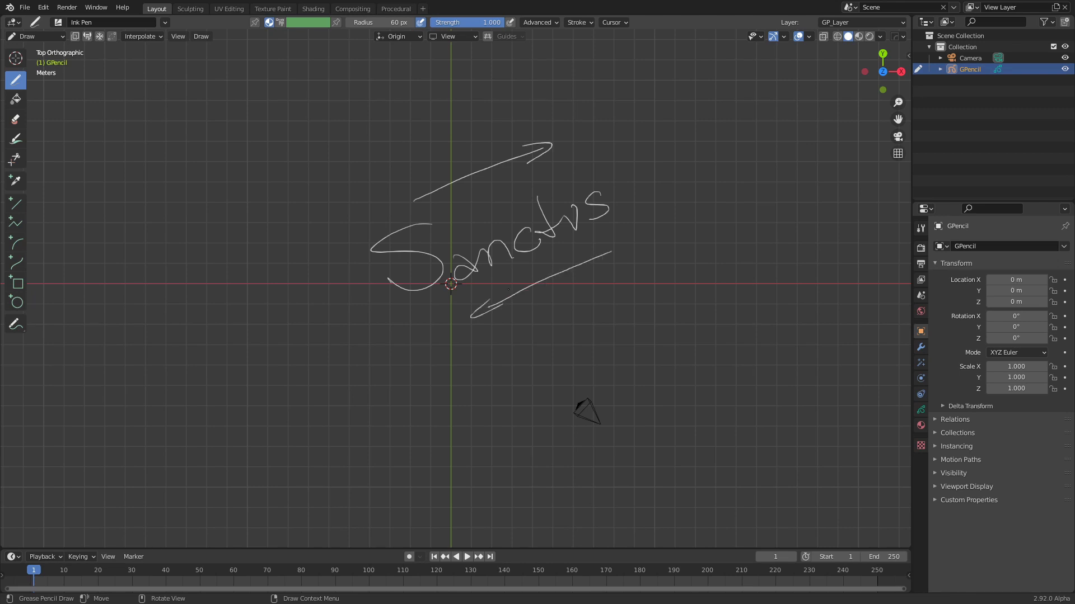
Return to Object Mode and convert the Grease Pencil drawing to a path
{"action": "left_click", "coordinate": [58, 39]}
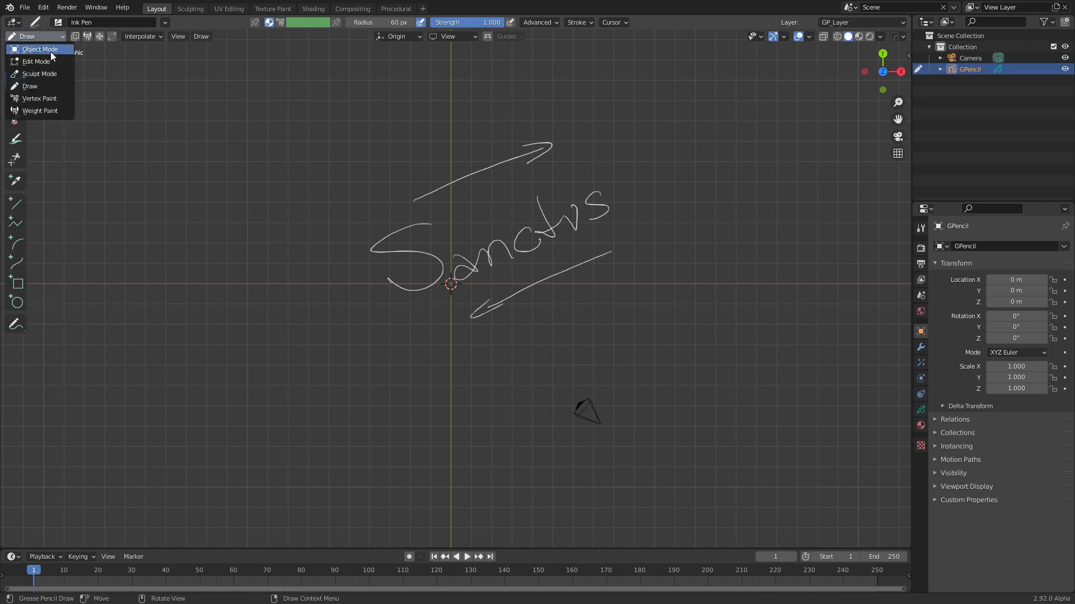
{"action": "left_click", "coordinate": [50, 52]}
{"action": "left_click", "coordinate": [316, 246]}
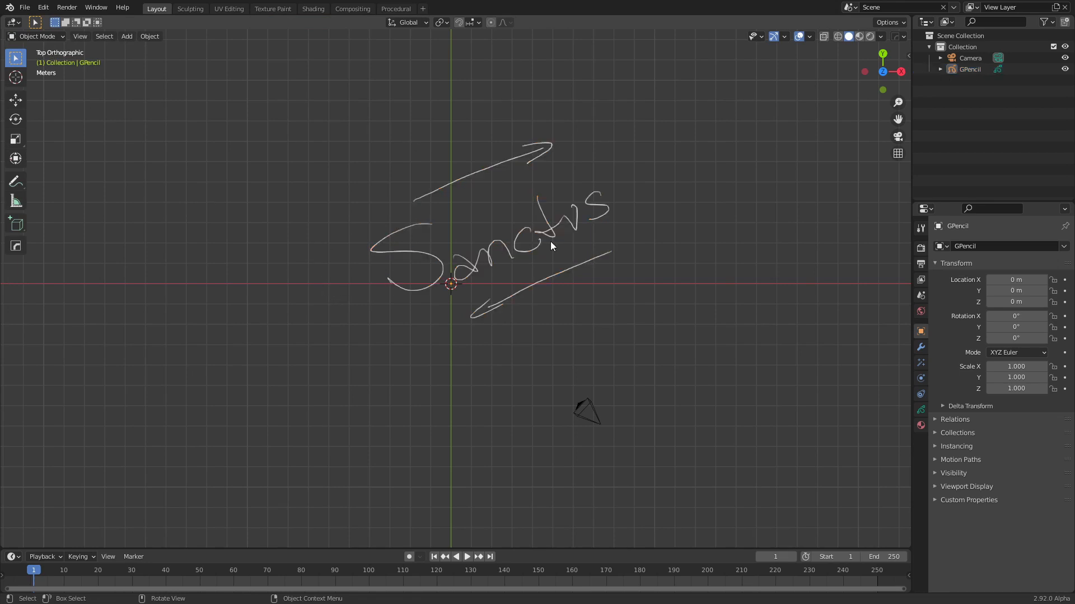
{"action": "left_click", "coordinate": [548, 240]}
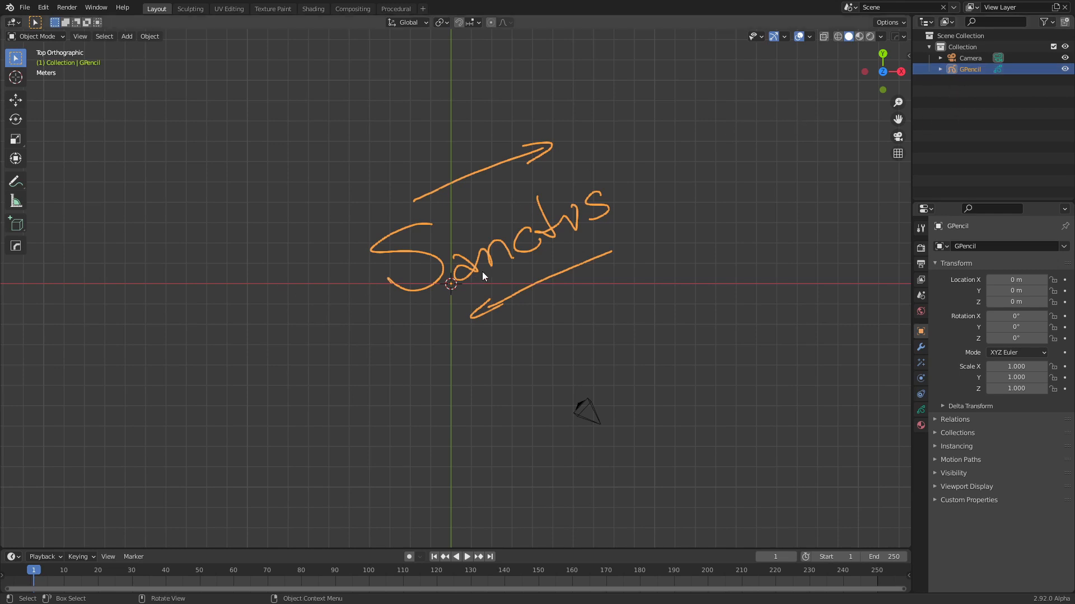
{"action": "right_click", "coordinate": [537, 243]}
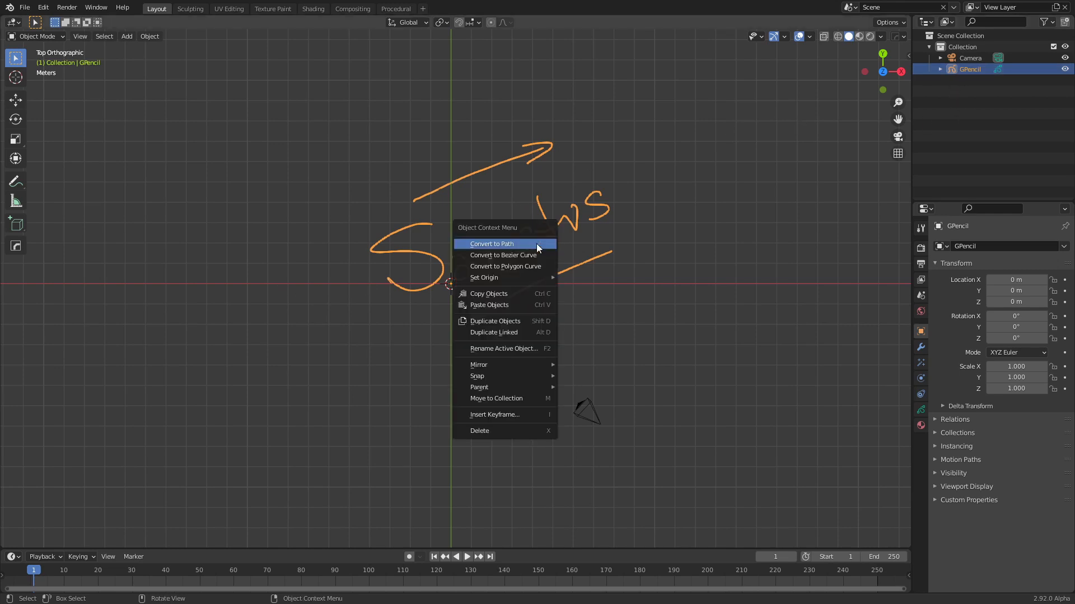
{"action": "left_click", "coordinate": [508, 244]}
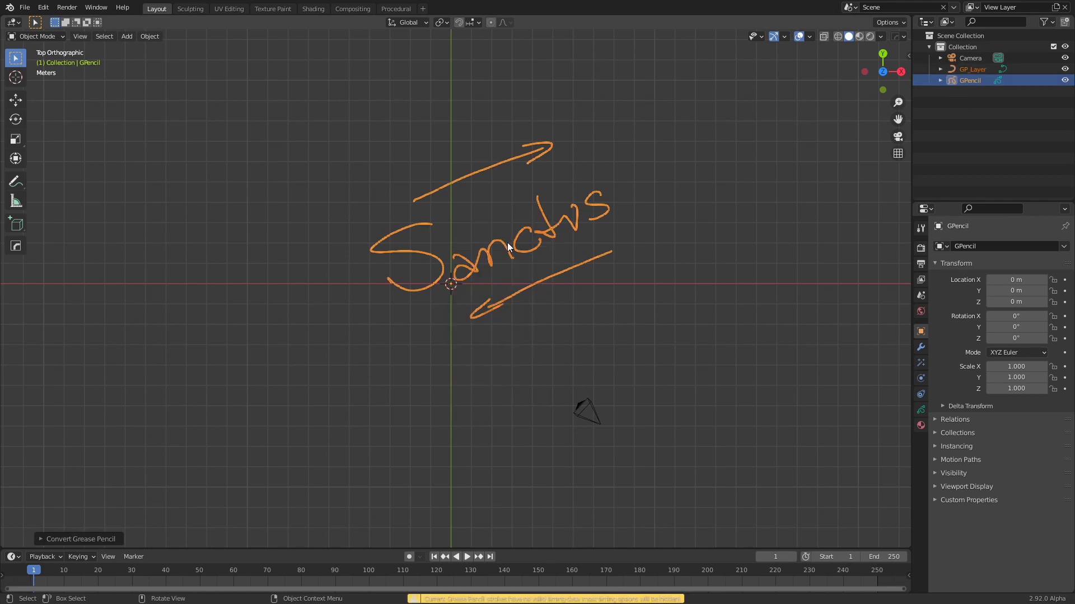
Delete the original GPencil object, keeping the converted GP_Layer curve
{"action": "scroll", "coordinate": [508, 246], "scroll_direction": "up", "scroll_amount": 1}
{"action": "left_click", "coordinate": [971, 87]}
{"action": "left_click", "coordinate": [971, 80]}
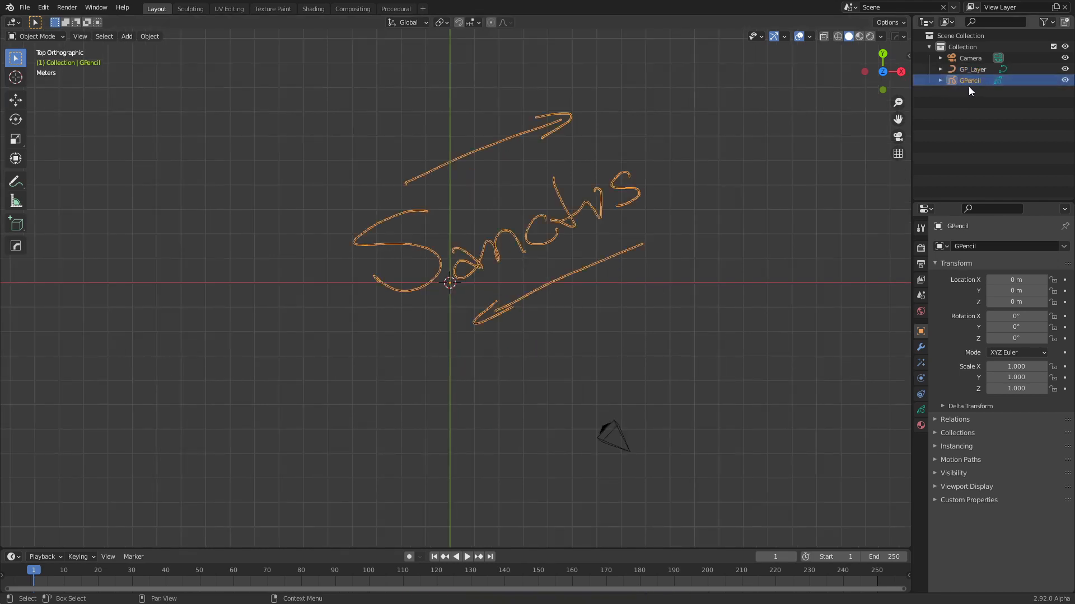
{"action": "right_click", "coordinate": [970, 82]}
{"action": "left_click", "coordinate": [937, 93]}
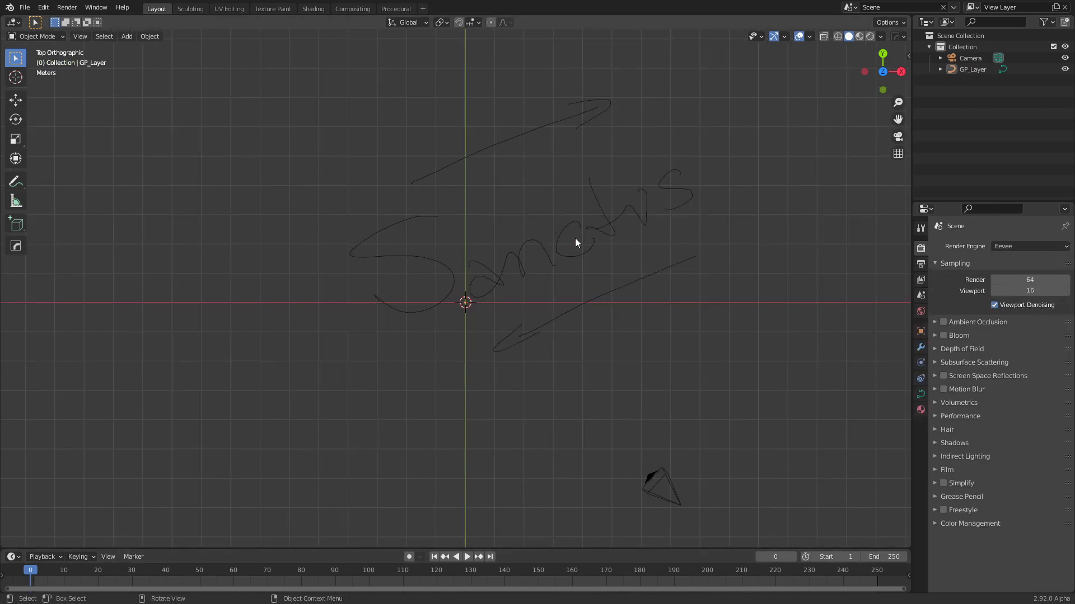
Give the GP_Layer curve thickness with a round bevel depth of 0.021 m
{"action": "left_click", "coordinate": [561, 255]}
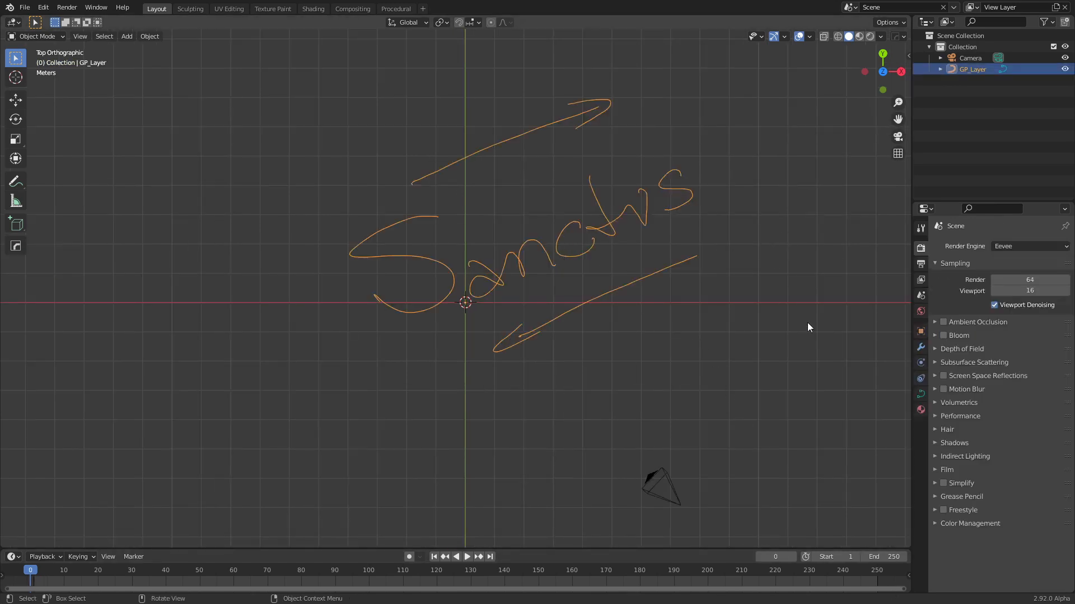
{"action": "left_click", "coordinate": [921, 396]}
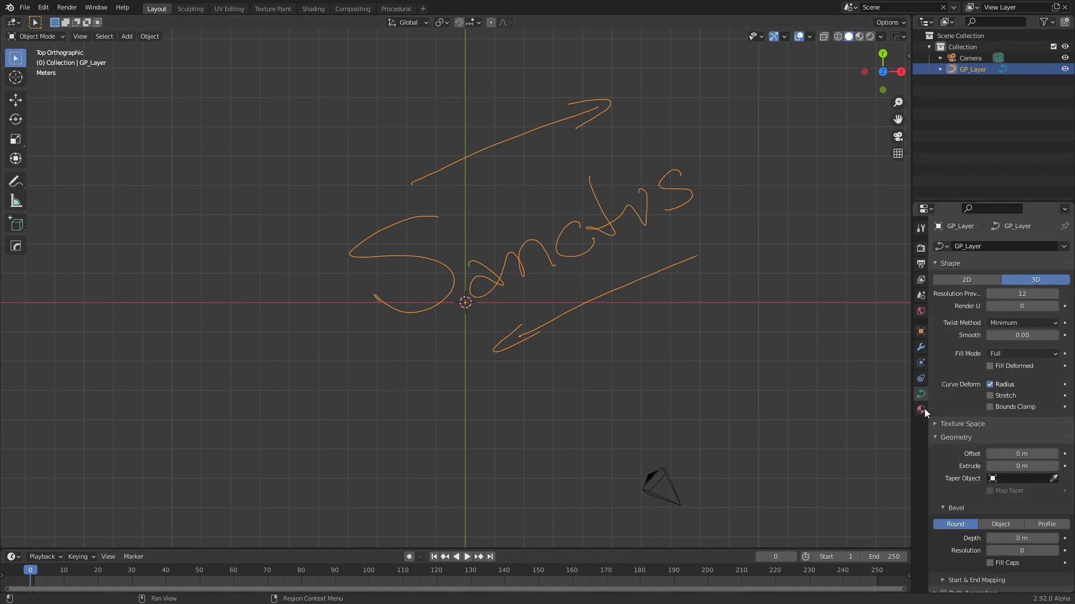
{"action": "scroll", "coordinate": [954, 450], "scroll_direction": "down", "scroll_amount": 4}
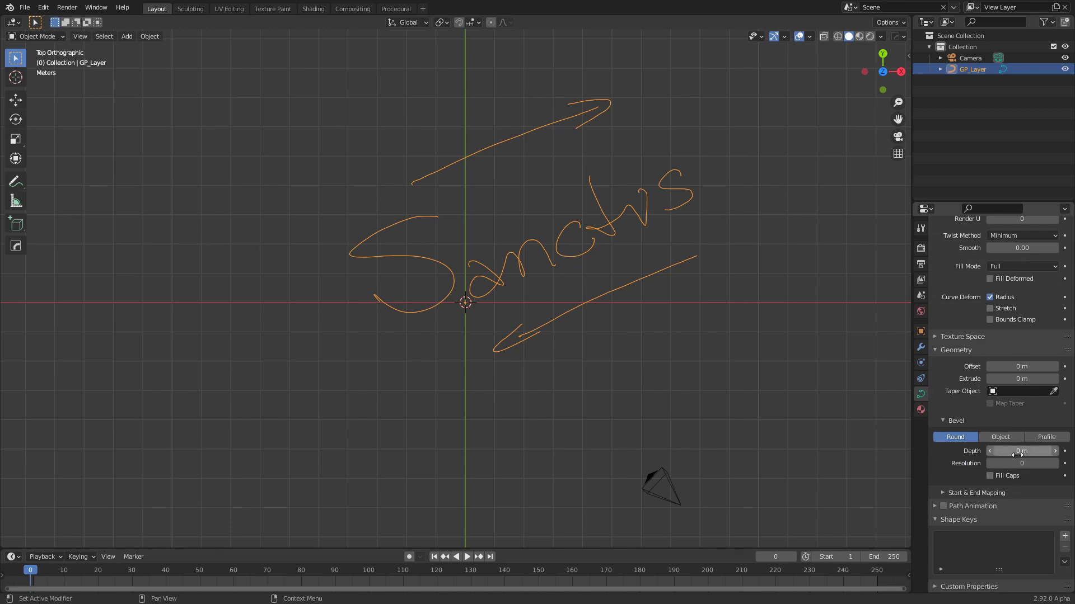
{"action": "scroll", "coordinate": [789, 375], "scroll_direction": "up", "scroll_amount": 2}
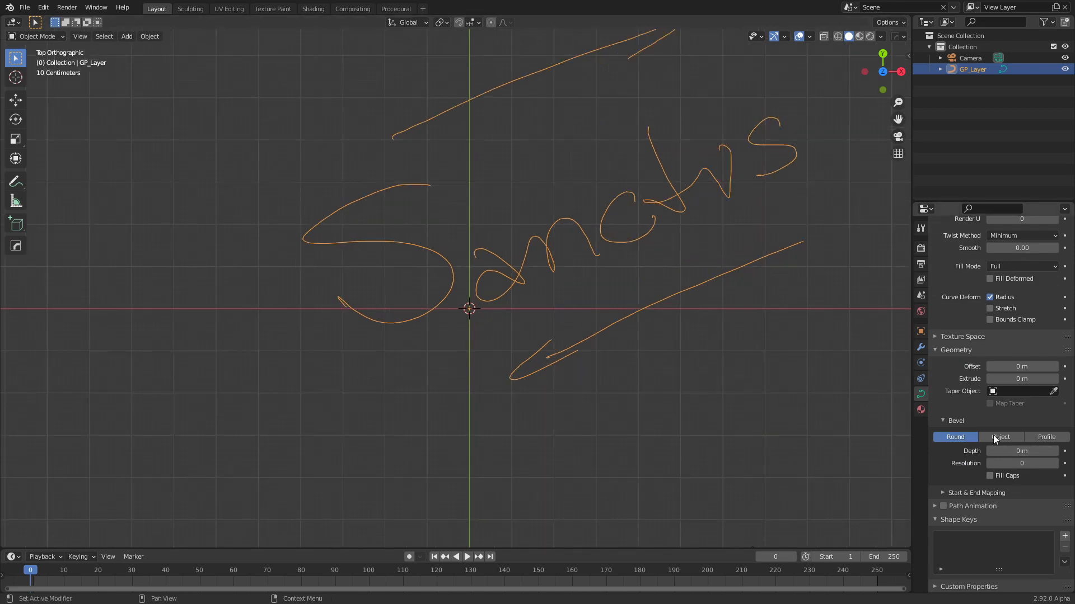
{"action": "left_click_drag", "start_coordinate": [1019, 452], "coordinate": [1042, 453]}
{"action": "scroll", "coordinate": [611, 351], "scroll_direction": "up", "scroll_amount": 2}
{"action": "scroll", "coordinate": [613, 377], "scroll_direction": "up", "scroll_amount": 2}
{"action": "mouse_move", "coordinate": [613, 378]}
{"action": "middle_mouse_down"}
{"action": "mouse_move", "coordinate": [602, 318]}
{"action": "mouse_move", "coordinate": [622, 270]}
{"action": "mouse_move", "coordinate": [659, 250]}
{"action": "mouse_move", "coordinate": [486, 253]}
{"action": "mouse_move", "coordinate": [593, 238]}
{"action": "mouse_move", "coordinate": [658, 254]}
{"action": "mouse_move", "coordinate": [637, 288]}
{"action": "middle_mouse_up"}
{"action": "scroll", "coordinate": [734, 295], "scroll_direction": "up", "scroll_amount": 3}
{"action": "scroll", "coordinate": [828, 347], "scroll_direction": "down", "scroll_amount": 3}
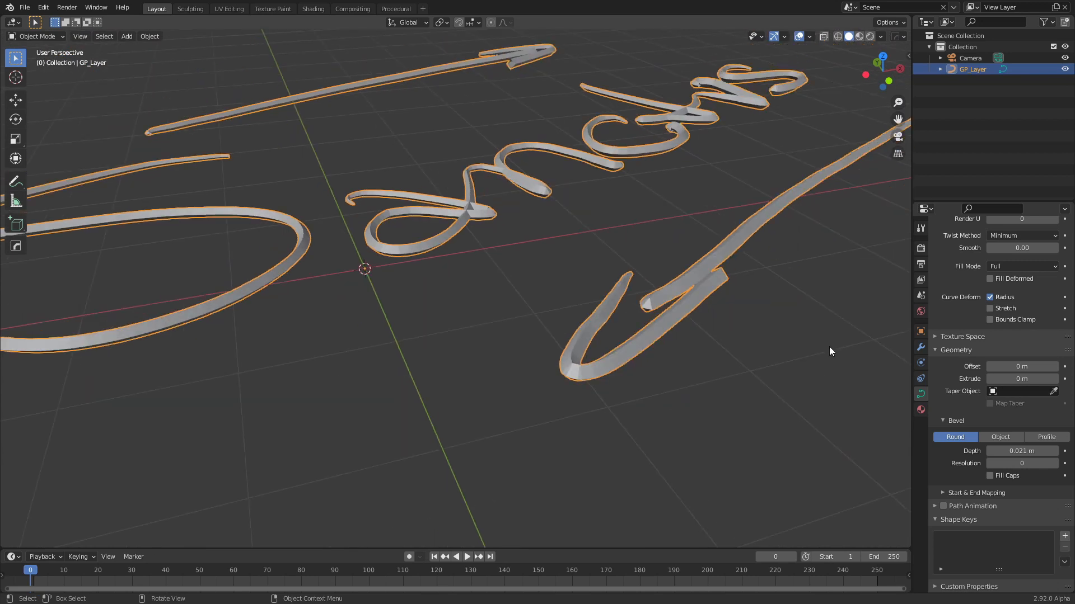
Set the curve's bevel resolution to 1 and shade it smooth
{"action": "middle_click_drag", "start_coordinate": [828, 348], "coordinate": [788, 359]}
{"action": "scroll", "coordinate": [787, 359], "scroll_direction": "down", "scroll_amount": 3}
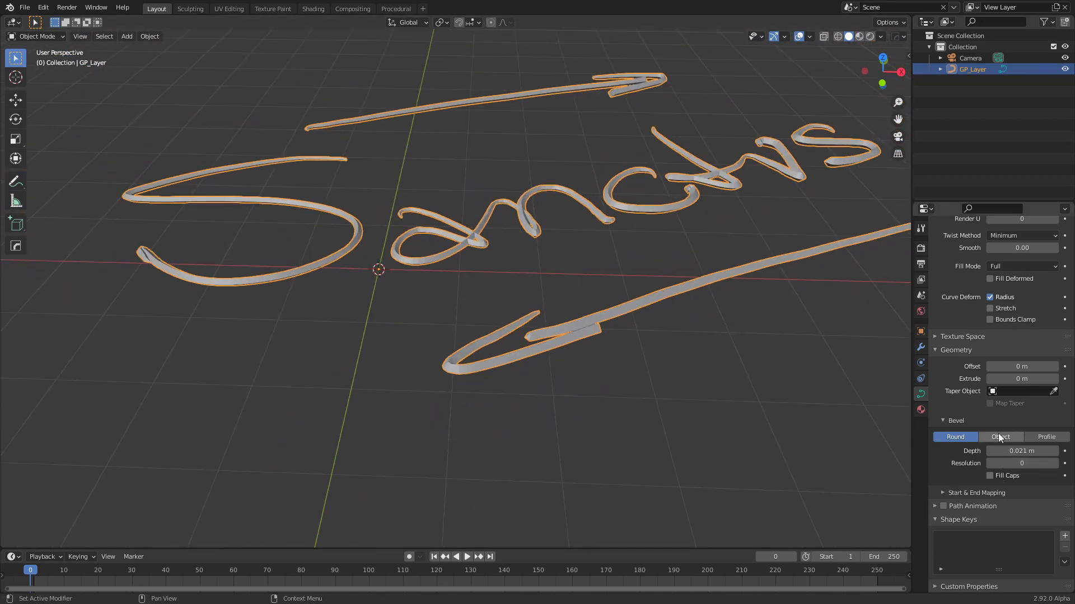
{"action": "left_click", "coordinate": [1055, 464]}
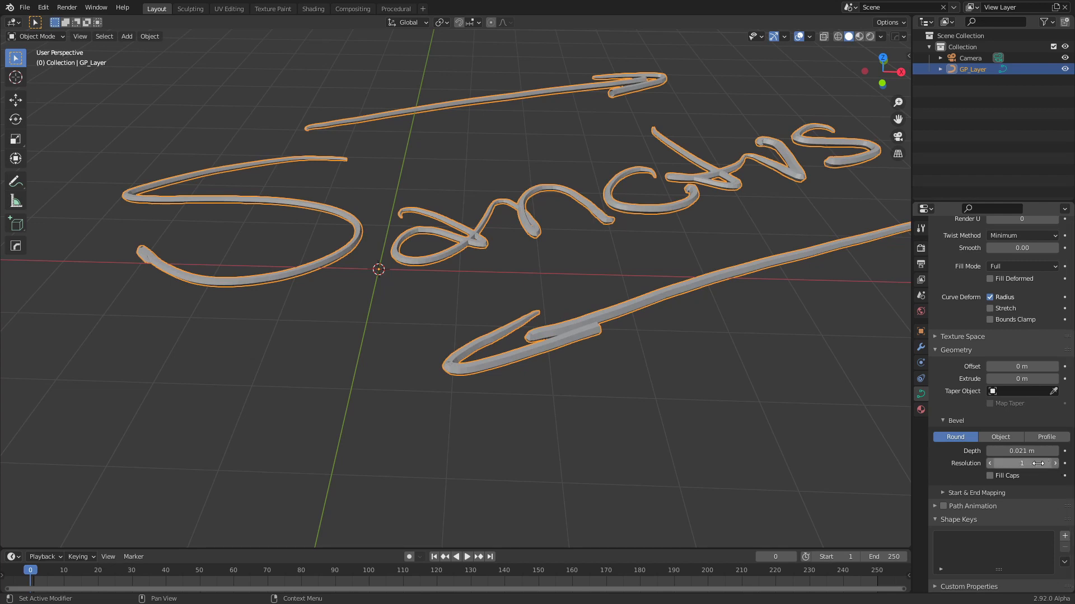
{"action": "mouse_move", "coordinate": [633, 427]}
{"action": "middle_mouse_down"}
{"action": "mouse_move", "coordinate": [665, 392]}
{"action": "mouse_move", "coordinate": [677, 339]}
{"action": "middle_mouse_up"}
{"action": "right_click", "coordinate": [664, 271]}
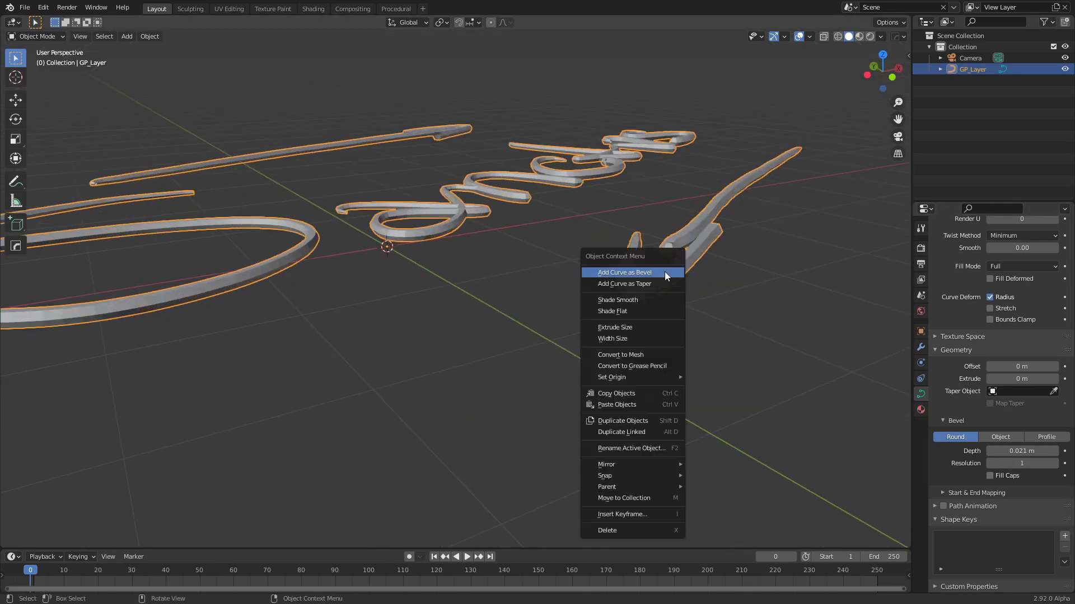
{"action": "left_click", "coordinate": [639, 307]}
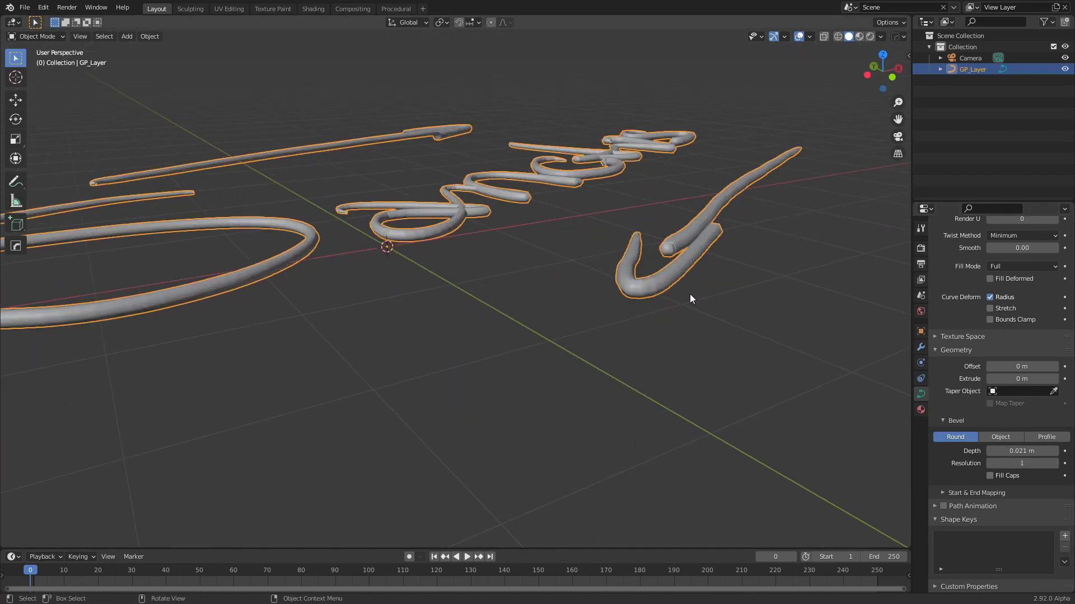
Set the curve's bevel resolution to 2 and its bevel depth to 0.033 m
{"action": "left_click", "coordinate": [1055, 464]}
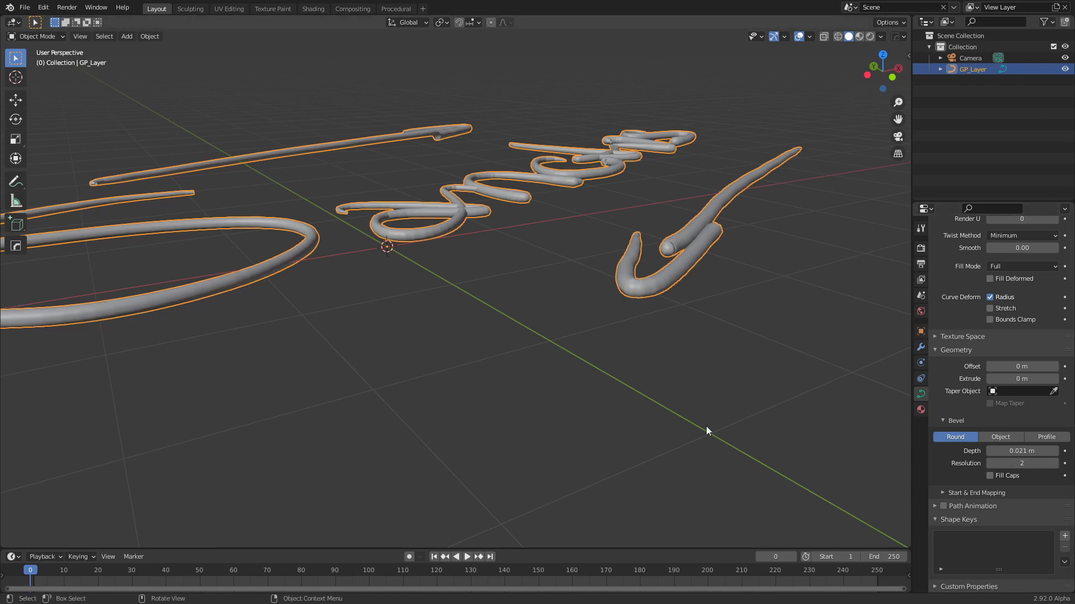
{"action": "scroll", "coordinate": [706, 426], "scroll_direction": "down", "scroll_amount": 4}
{"action": "mouse_move", "coordinate": [663, 277]}
{"action": "middle_mouse_down"}
{"action": "mouse_move", "coordinate": [582, 381]}
{"action": "mouse_move", "coordinate": [630, 359]}
{"action": "middle_mouse_up"}
{"action": "scroll", "coordinate": [583, 381], "scroll_direction": "up", "scroll_amount": 2}
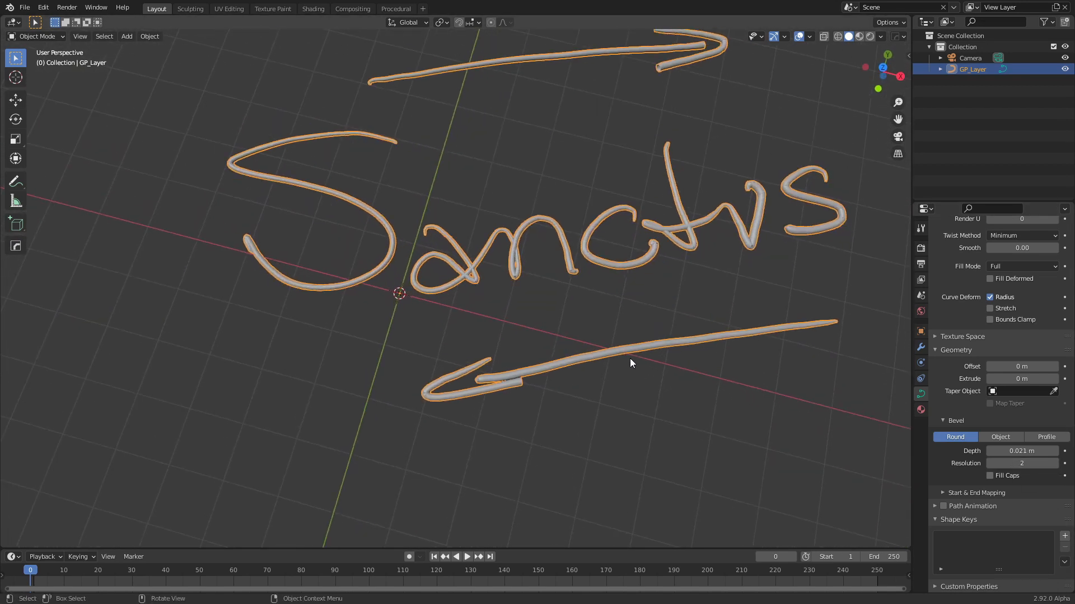
{"action": "middle_click_drag", "start_coordinate": [582, 314], "coordinate": [543, 337]}
{"action": "left_click", "coordinate": [542, 339]}
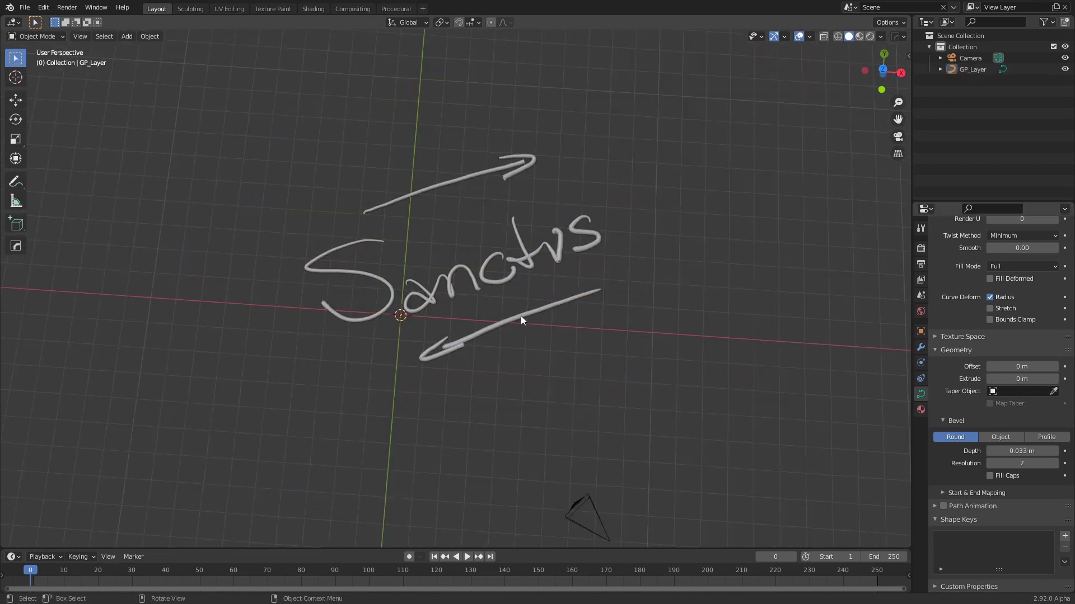
{"action": "left_click", "coordinate": [521, 316]}
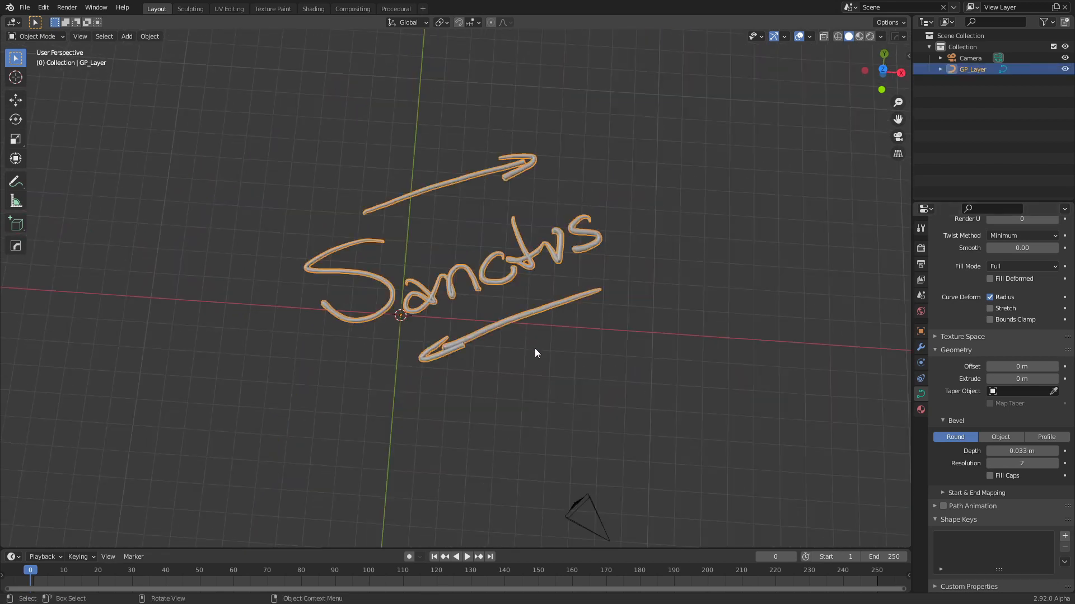
In Edit Mode, select the whole arrow below the lettering and separate it into its own object
{"action": "key", "text": "Tab"}
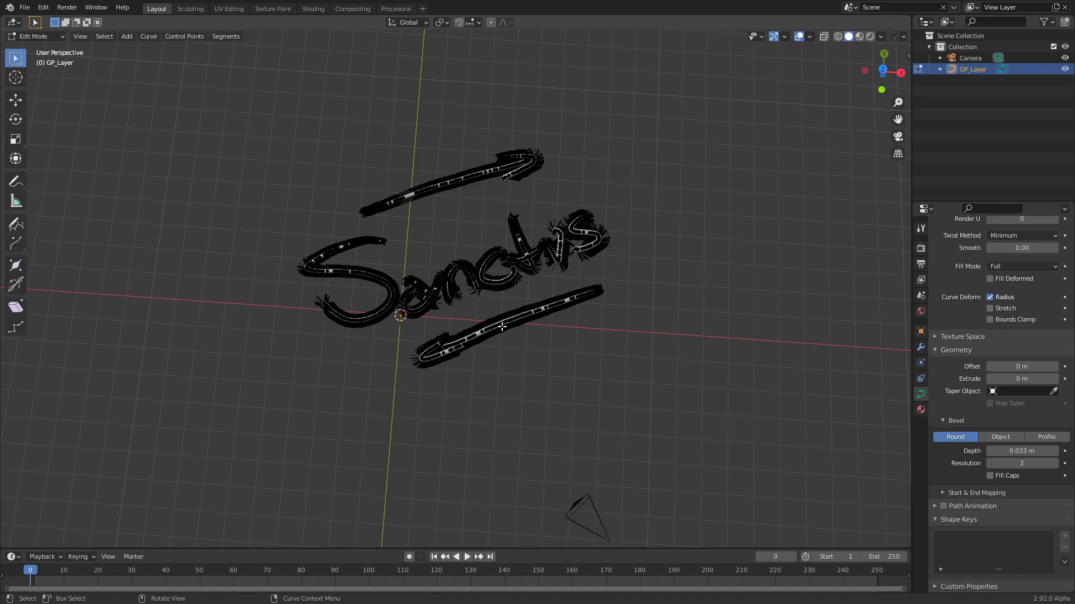
{"action": "key", "text": "l"}
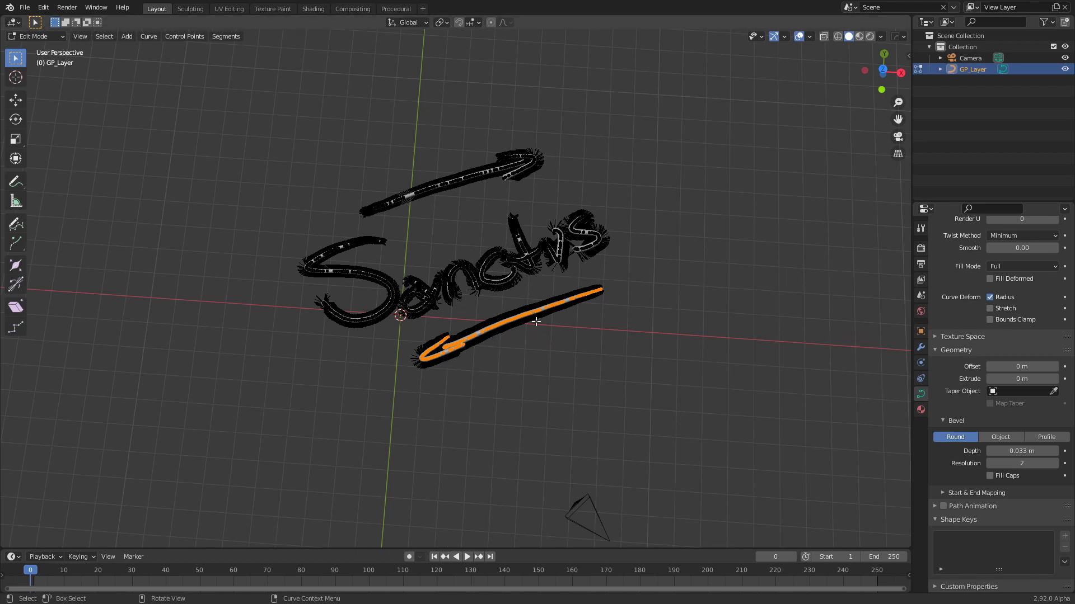
{"action": "key", "text": "p"}
{"action": "left_click", "coordinate": [516, 321]}
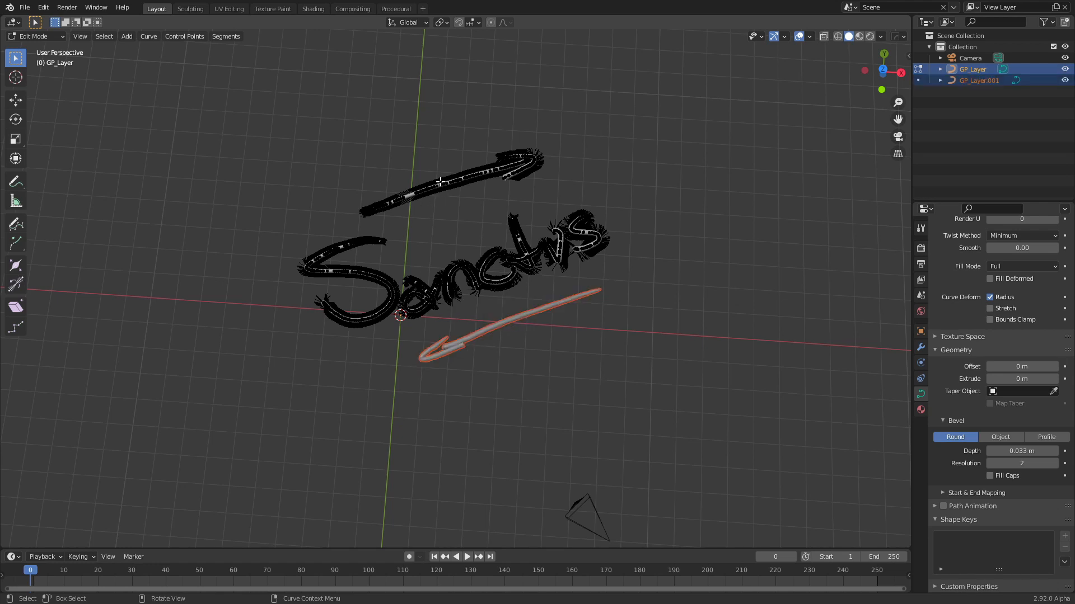
Select the whole arrow above the lettering, separate it into its own object and return to Object Mode
{"action": "key", "text": "l"}
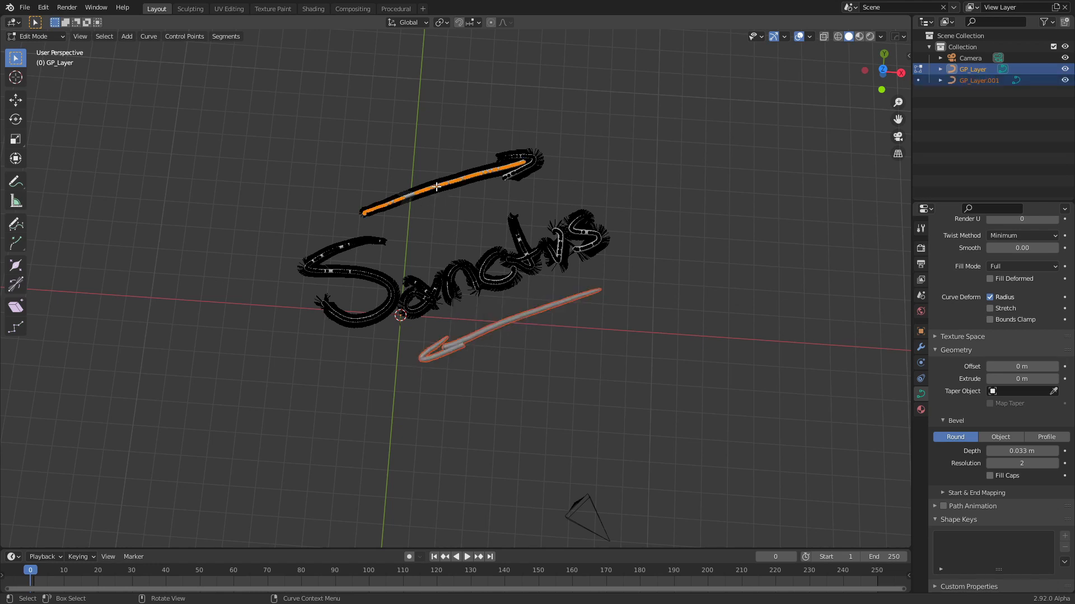
{"action": "key", "text": "p"}
{"action": "left_click", "coordinate": [519, 156]}
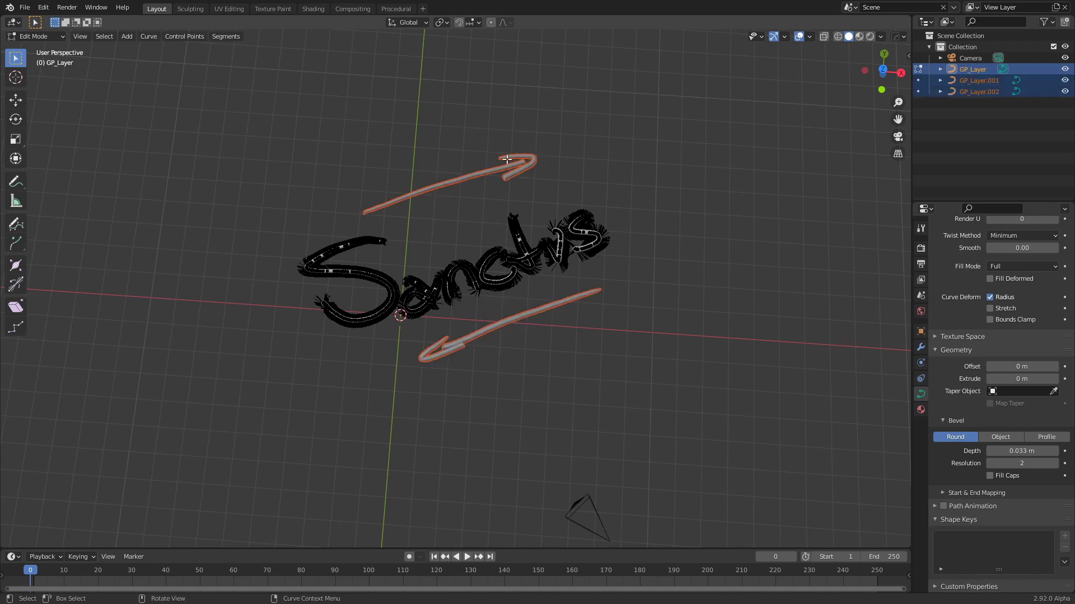
{"action": "key", "text": "Tab"}
{"action": "left_click", "coordinate": [600, 222]}
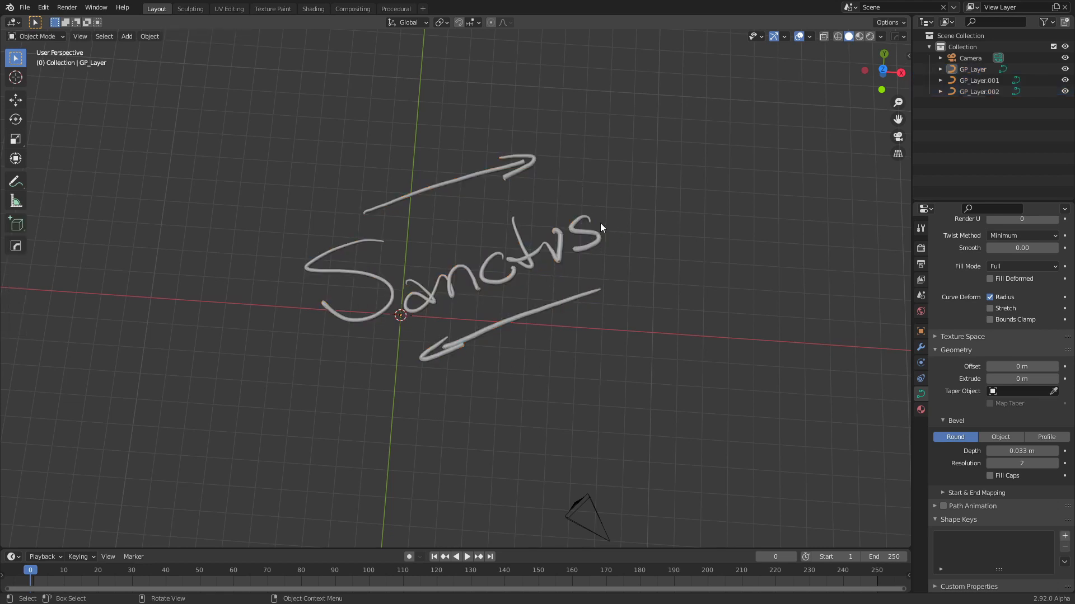
{"action": "left_click", "coordinate": [506, 321]}
{"action": "left_click", "coordinate": [434, 196]}
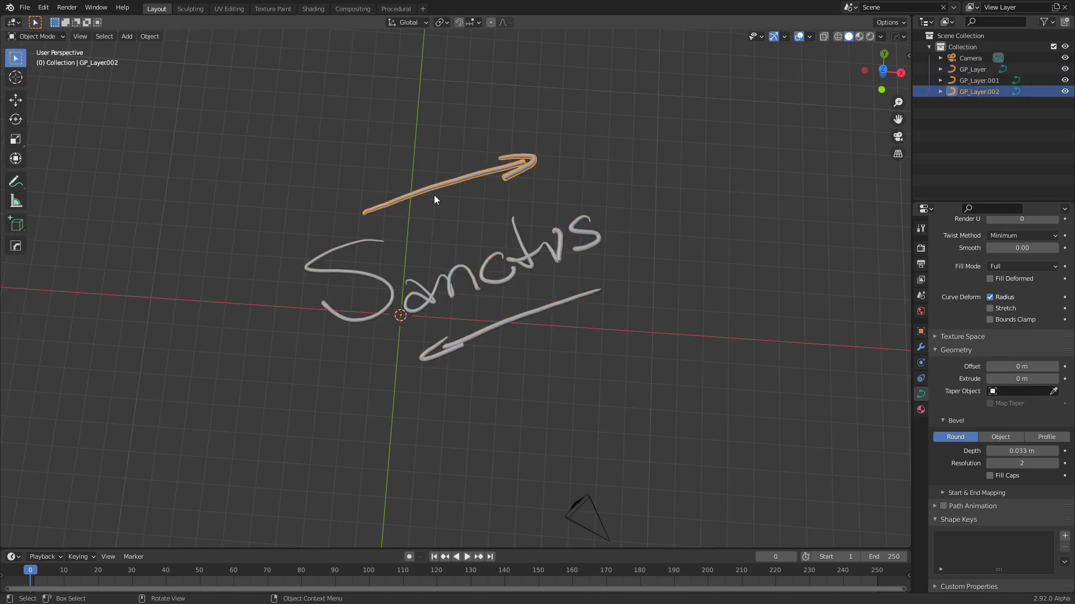
In top view, move the lettering and both arrows together about -2.61 m in X and -1.85 m in Y
{"action": "middle_click_drag", "start_coordinate": [592, 317], "coordinate": [642, 324]}
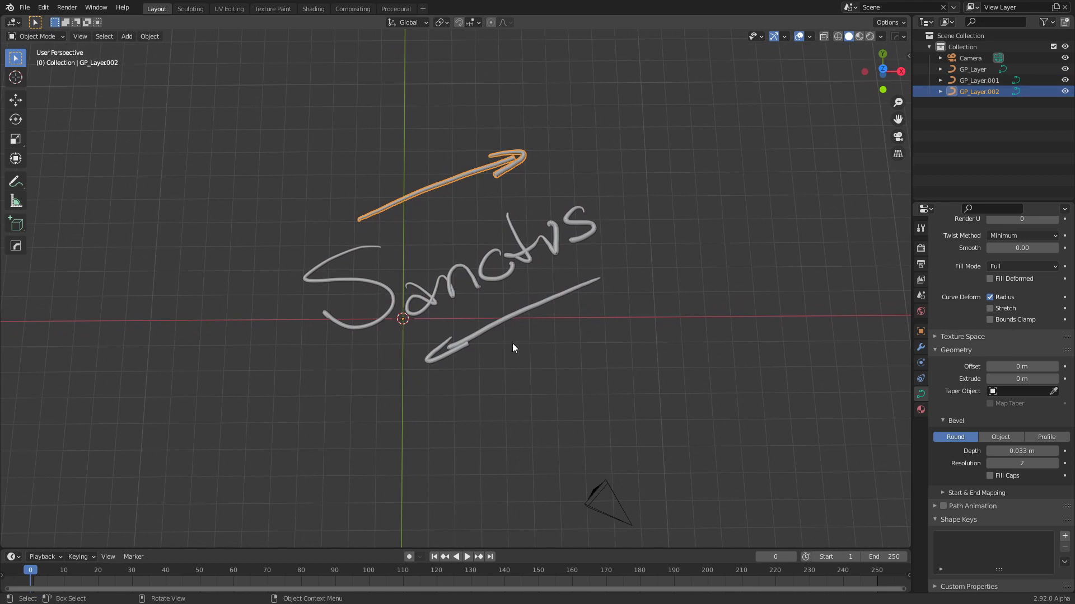
{"action": "key", "text": "KP_7"}
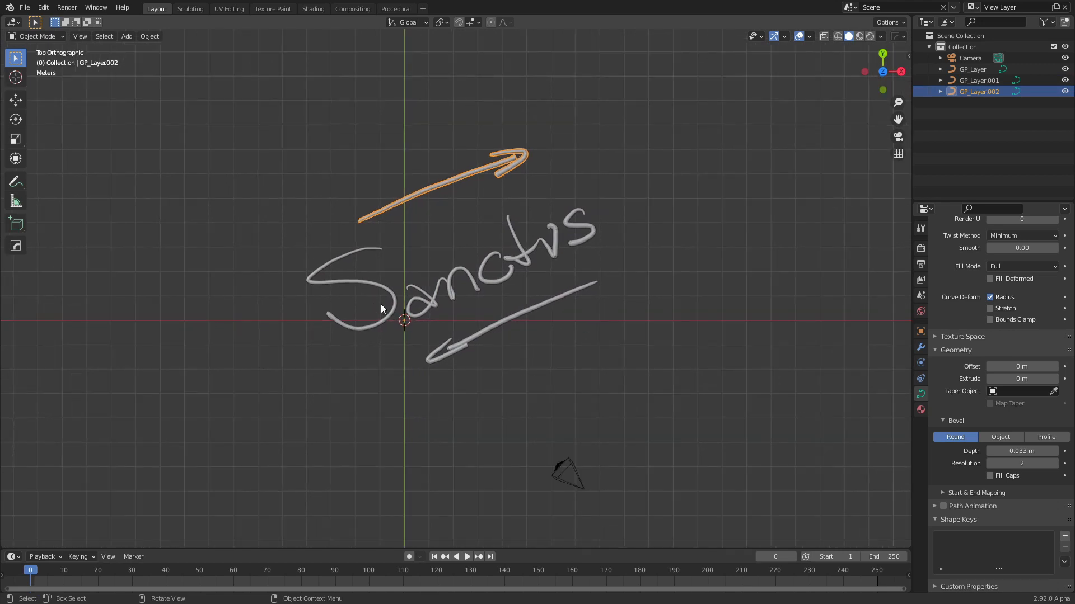
{"action": "scroll", "coordinate": [367, 319], "scroll_direction": "down", "scroll_amount": 2}
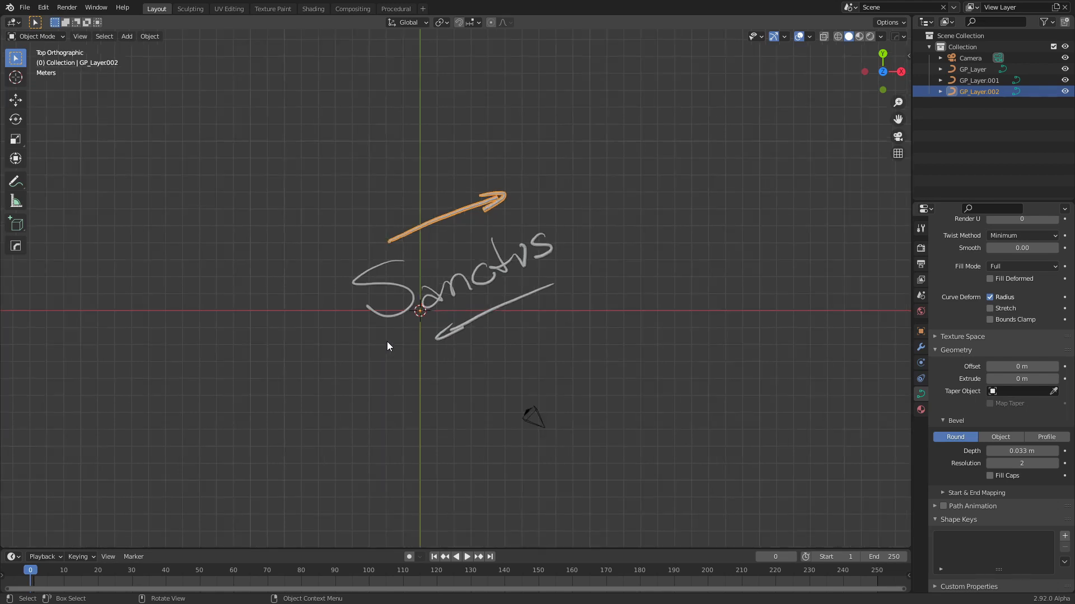
{"action": "left_click_drag", "start_coordinate": [303, 171], "coordinate": [594, 352]}
{"action": "key", "text": "g"}
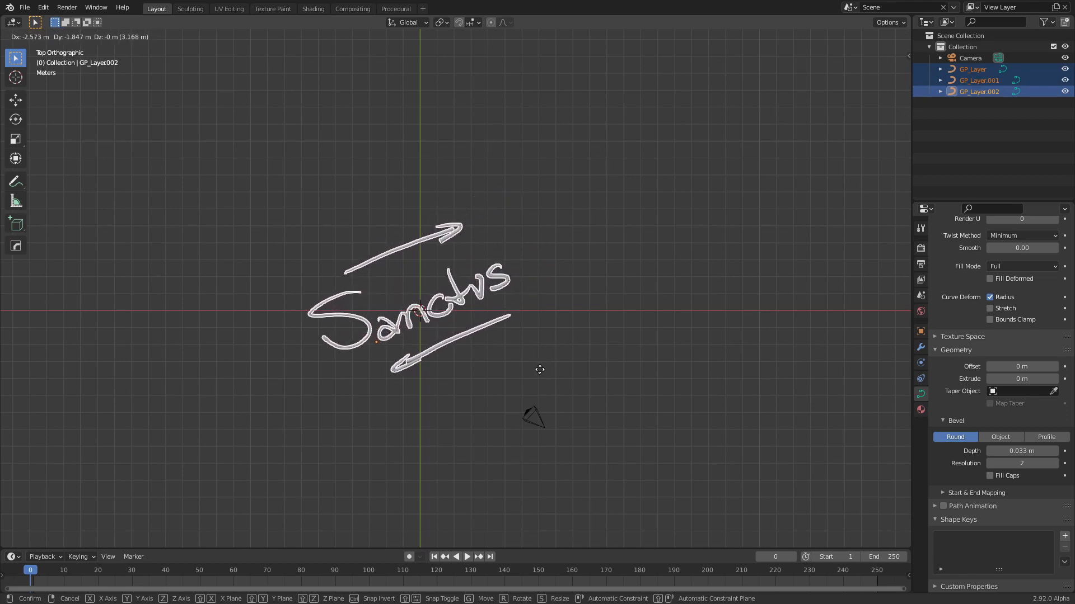
{"action": "left_click", "coordinate": [540, 373]}
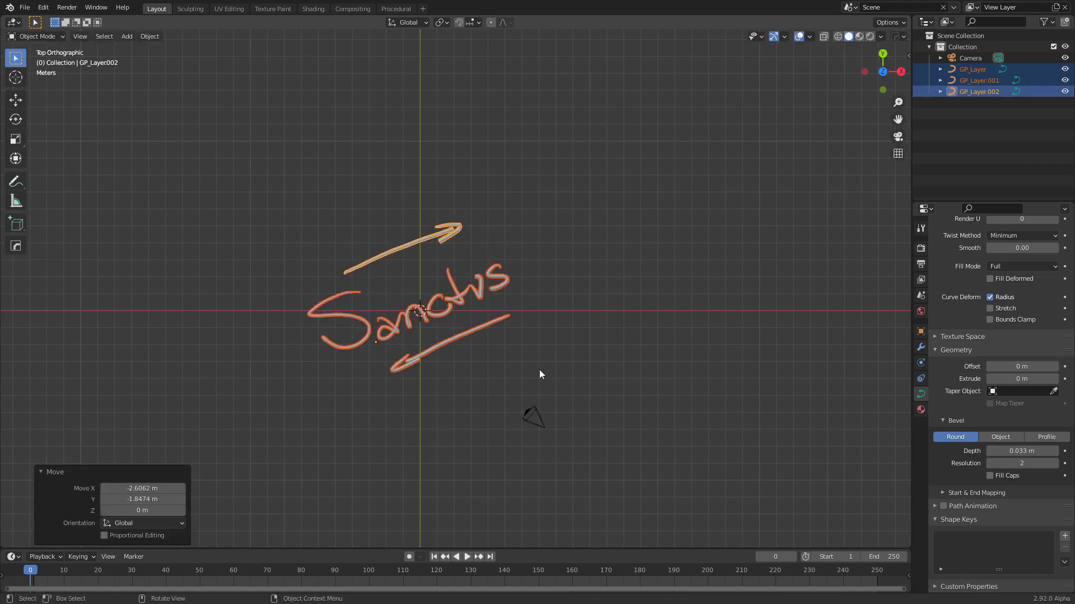
{"action": "left_click", "coordinate": [477, 411]}
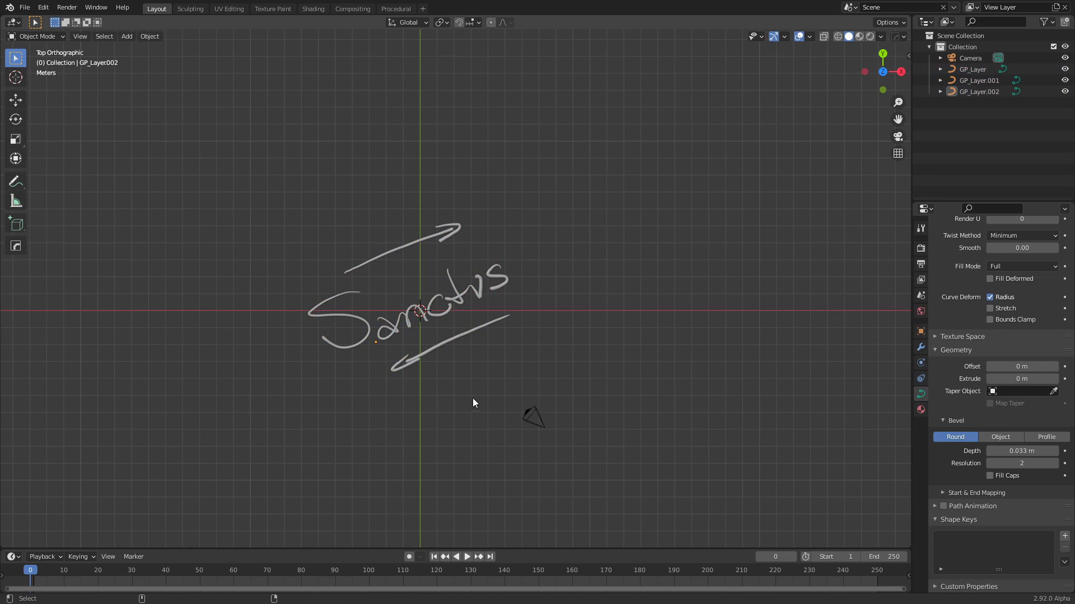
Look through the camera and make the render frame square by setting the X resolution to 1080 px
{"action": "key", "text": "KP_0"}
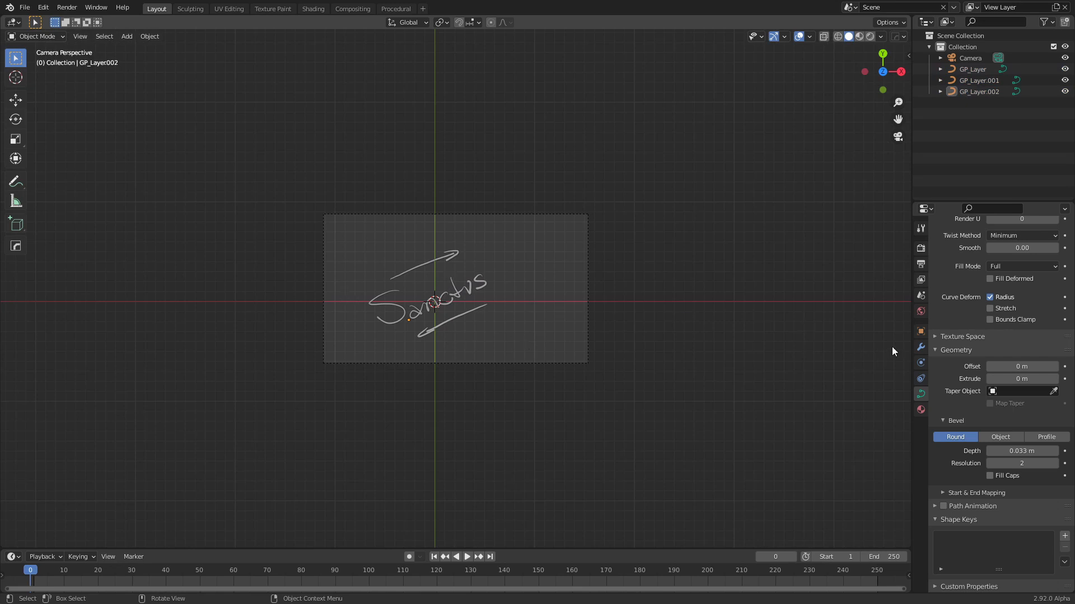
{"action": "left_click", "coordinate": [921, 249]}
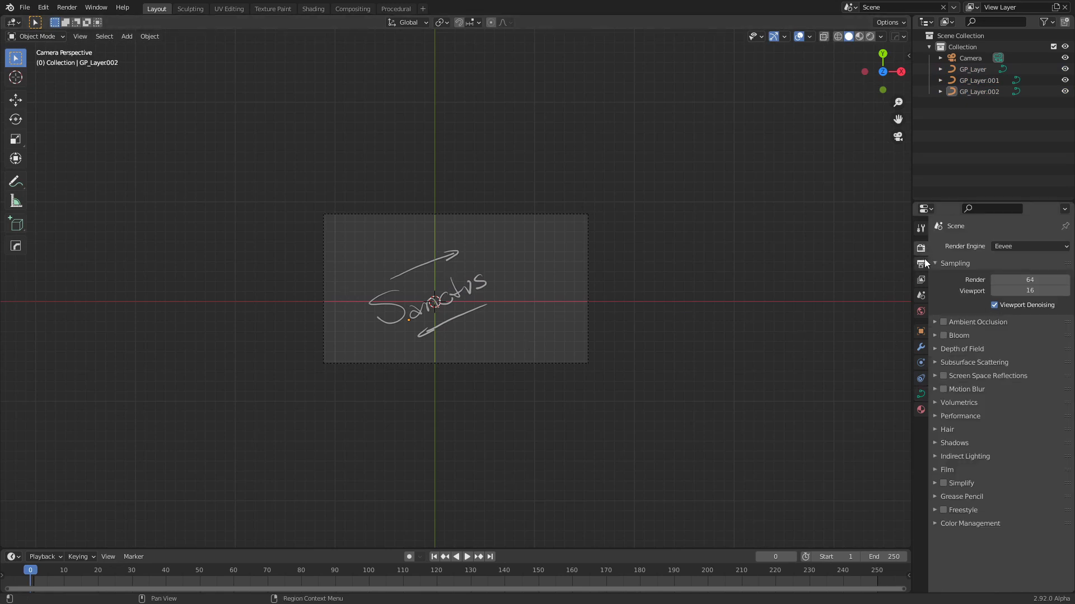
{"action": "left_click", "coordinate": [923, 263]}
{"action": "left_click", "coordinate": [1010, 259]}
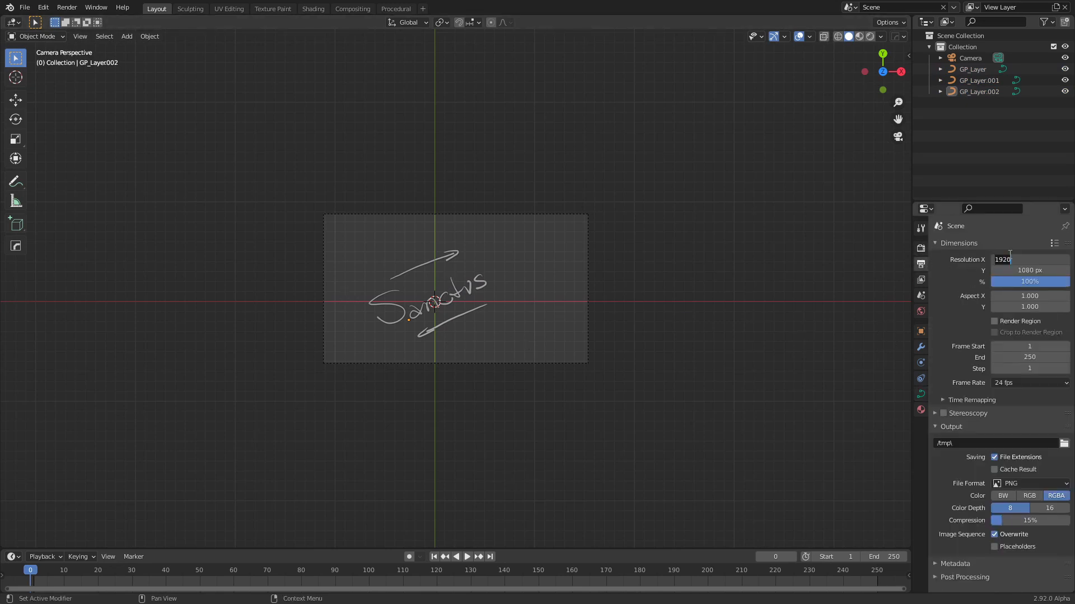
{"action": "type", "text": "1080"}
{"action": "key", "text": "Return"}
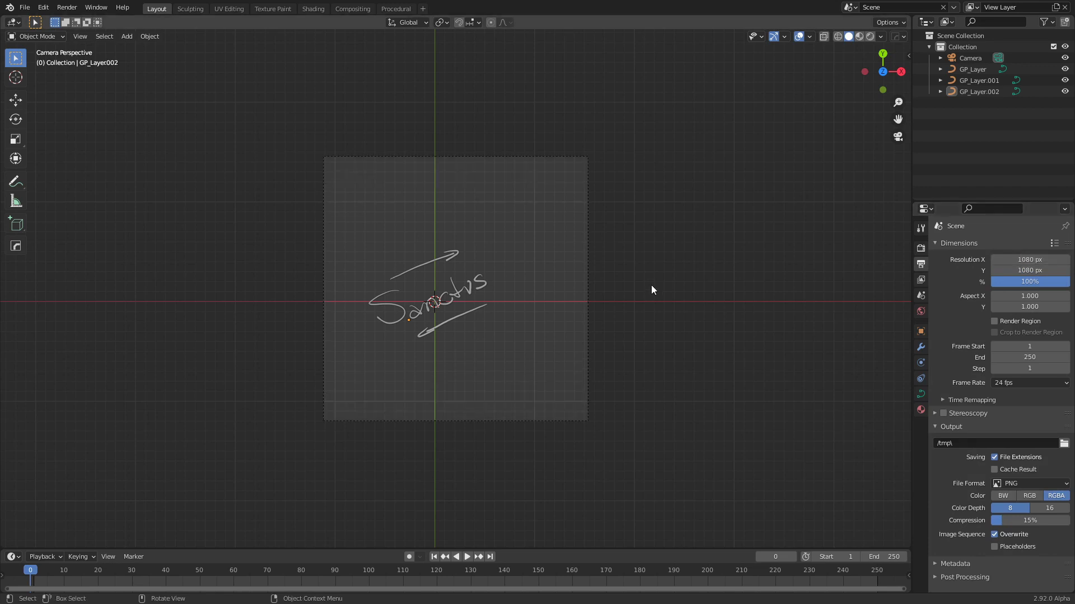
Lock the camera to the view, reframe it closer around the lettering and arrows, and release the lock
{"action": "key", "text": "n"}
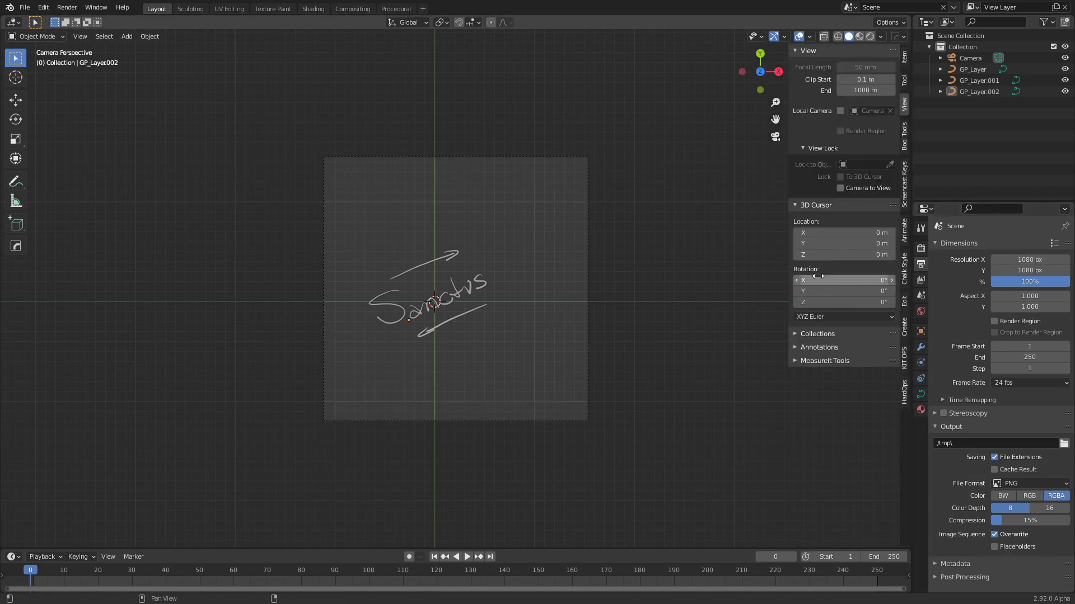
{"action": "left_click", "coordinate": [841, 188]}
{"action": "mouse_move", "coordinate": [647, 328]}
{"action": "middle_mouse_down", "text": "shift"}
{"action": "mouse_move", "coordinate": [662, 302]}
{"action": "mouse_move", "coordinate": [679, 321]}
{"action": "mouse_move", "coordinate": [657, 335]}
{"action": "mouse_move", "coordinate": [663, 357]}
{"action": "mouse_move", "coordinate": [660, 327]}
{"action": "middle_mouse_up", "text": "shift"}
{"action": "left_click", "coordinate": [840, 188]}
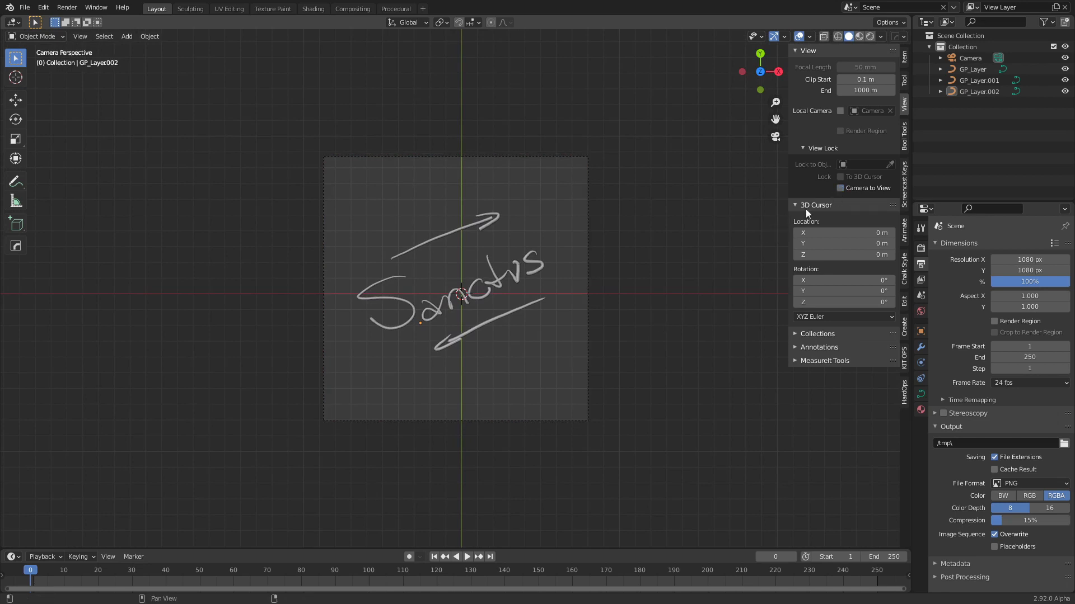
{"action": "key", "text": "ctrl+z"}
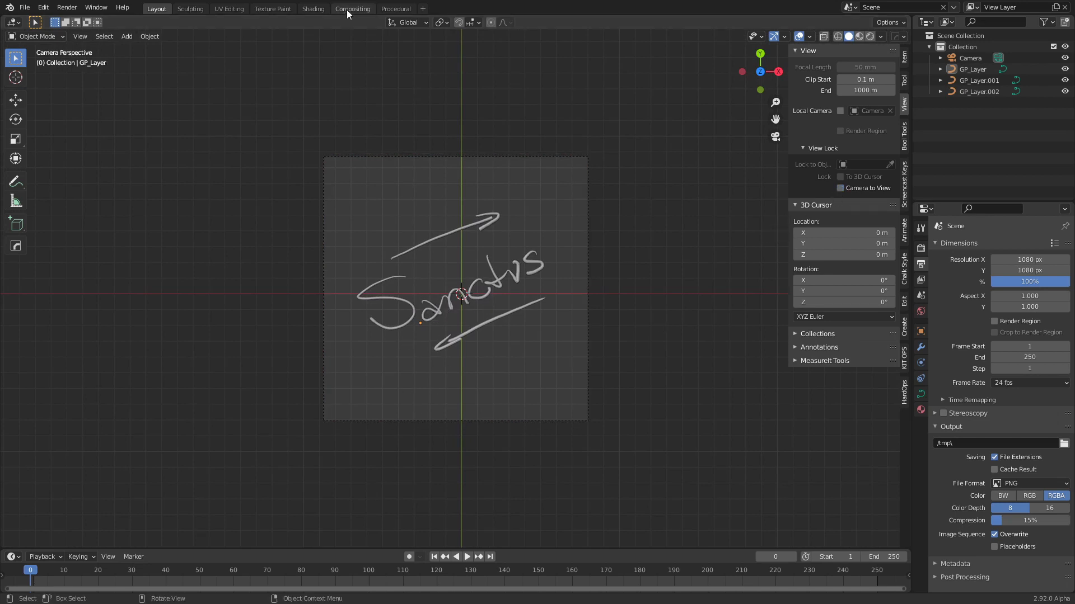
In the Shading workspace, set the world background color to black and show the top view in rendered shading
{"action": "left_click", "coordinate": [315, 9]}
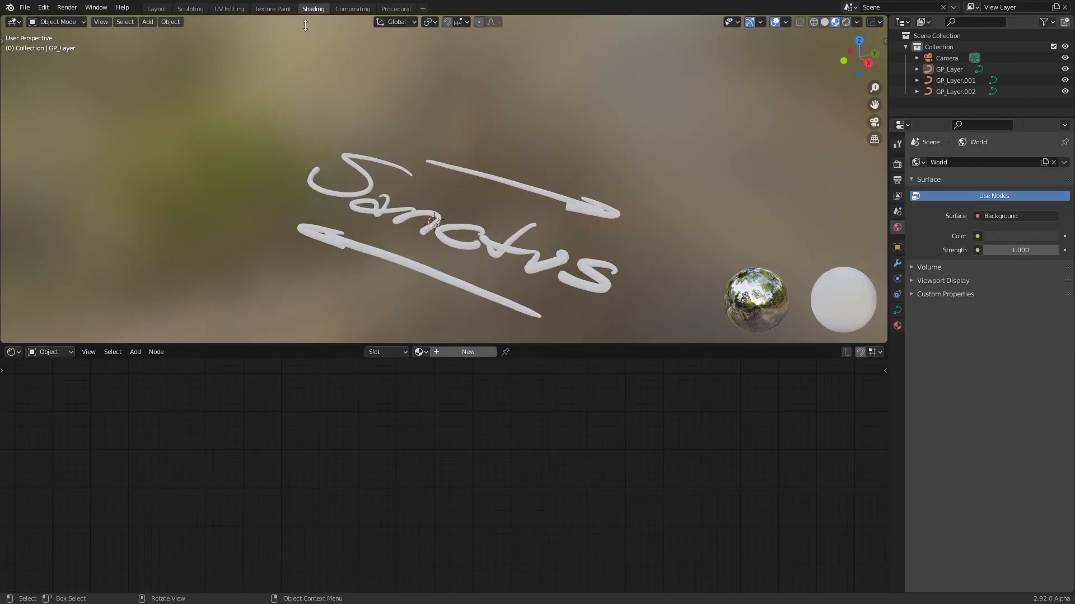
{"action": "key", "text": "KP_7"}
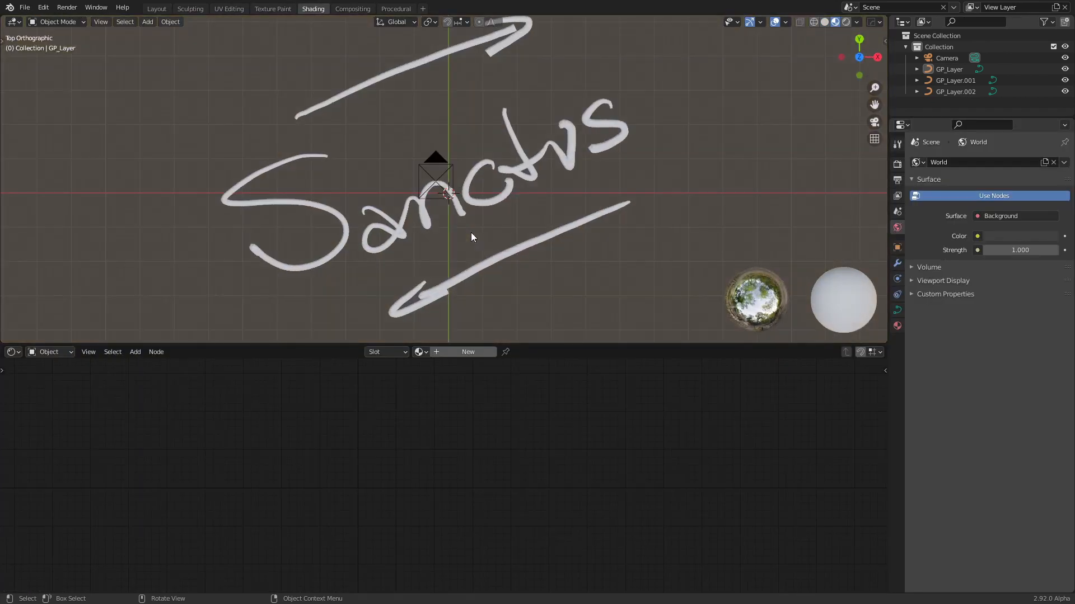
{"action": "scroll", "coordinate": [471, 233], "scroll_direction": "down", "scroll_amount": 4}
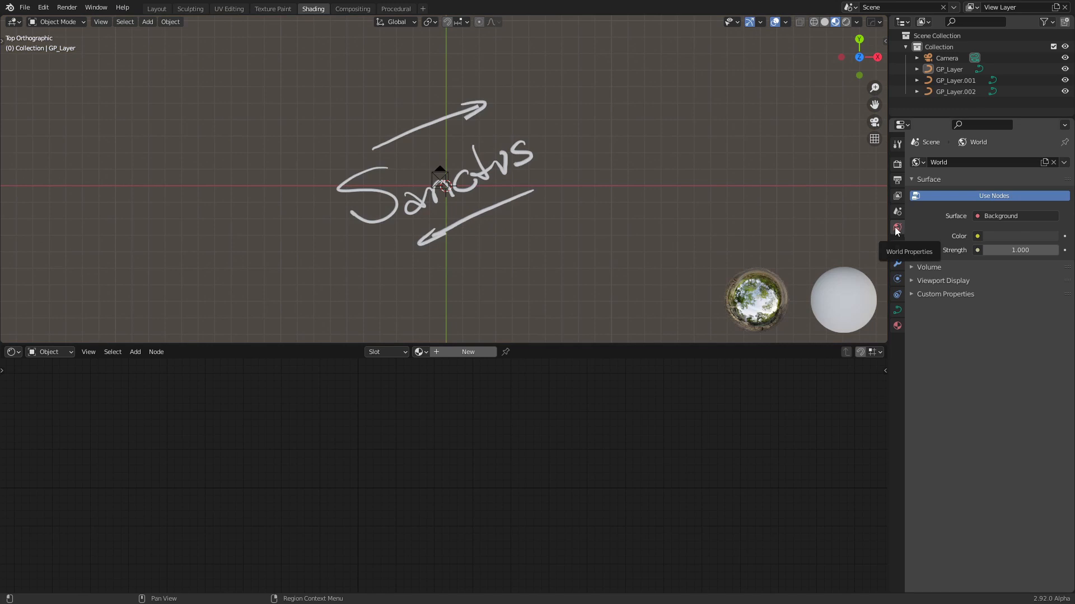
{"action": "left_click", "coordinate": [1012, 237]}
{"action": "left_click_drag", "start_coordinate": [1049, 141], "coordinate": [1050, 157]}
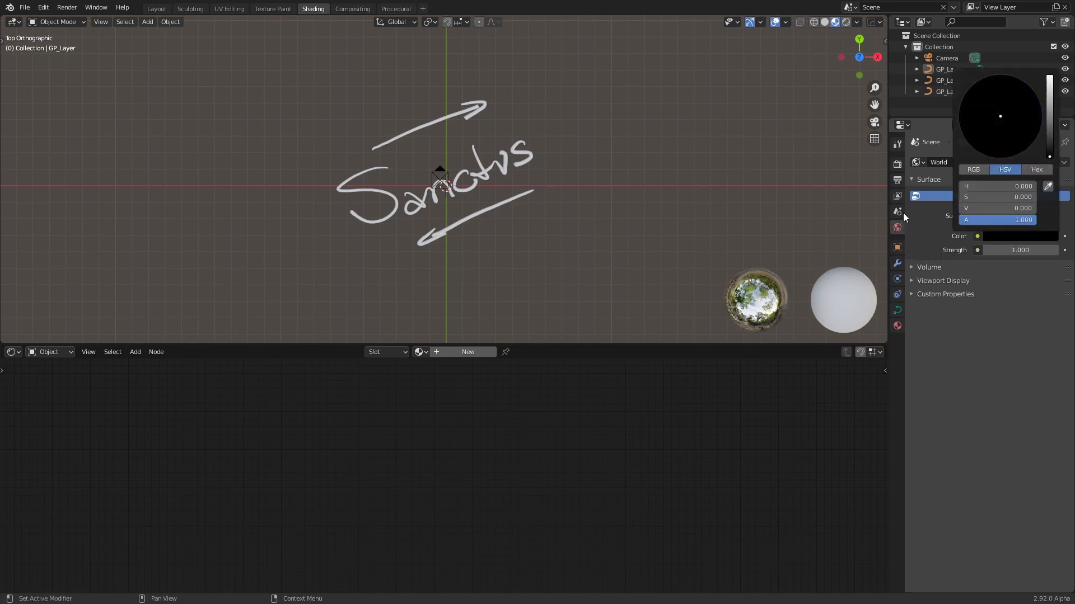
{"action": "left_click", "coordinate": [846, 22]}
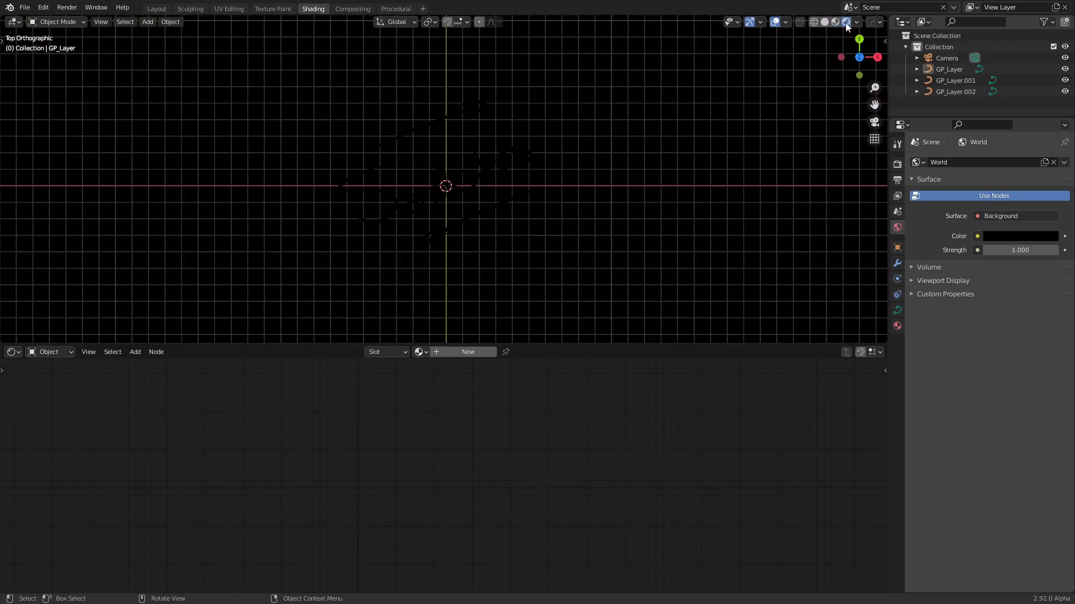
Give the lettering a new material and replace its Principled BSDF node with an Emission node
{"action": "left_click", "coordinate": [439, 122]}
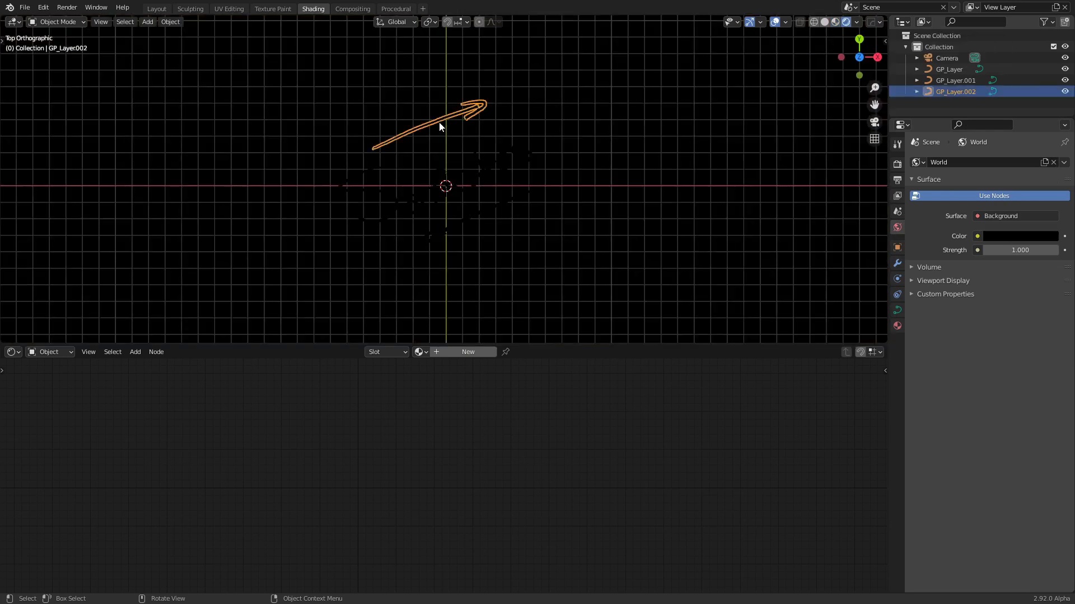
{"action": "left_click", "coordinate": [409, 192]}
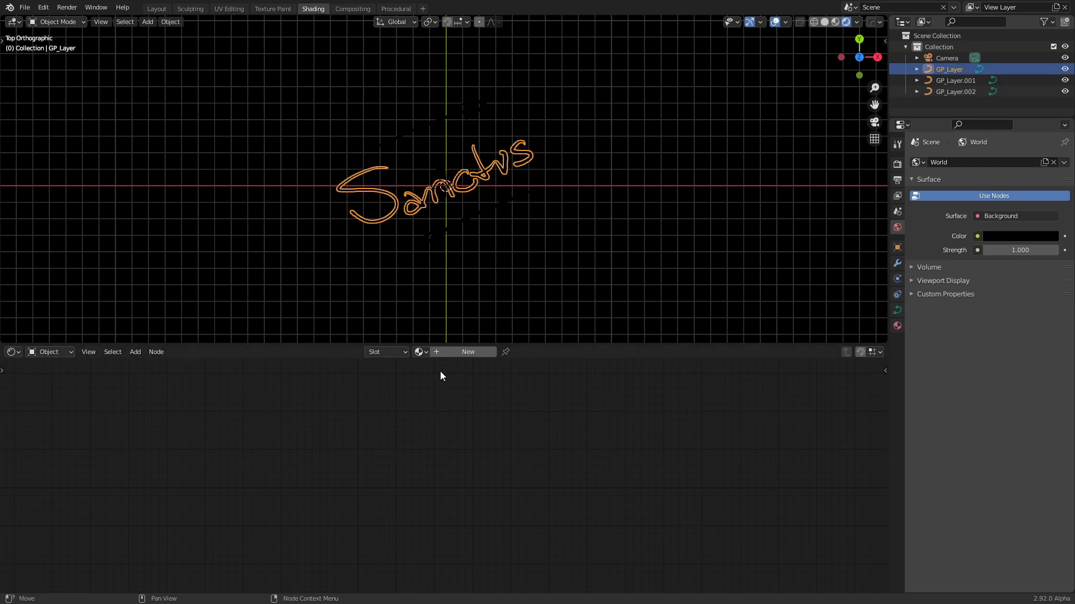
{"action": "left_click", "coordinate": [459, 352]}
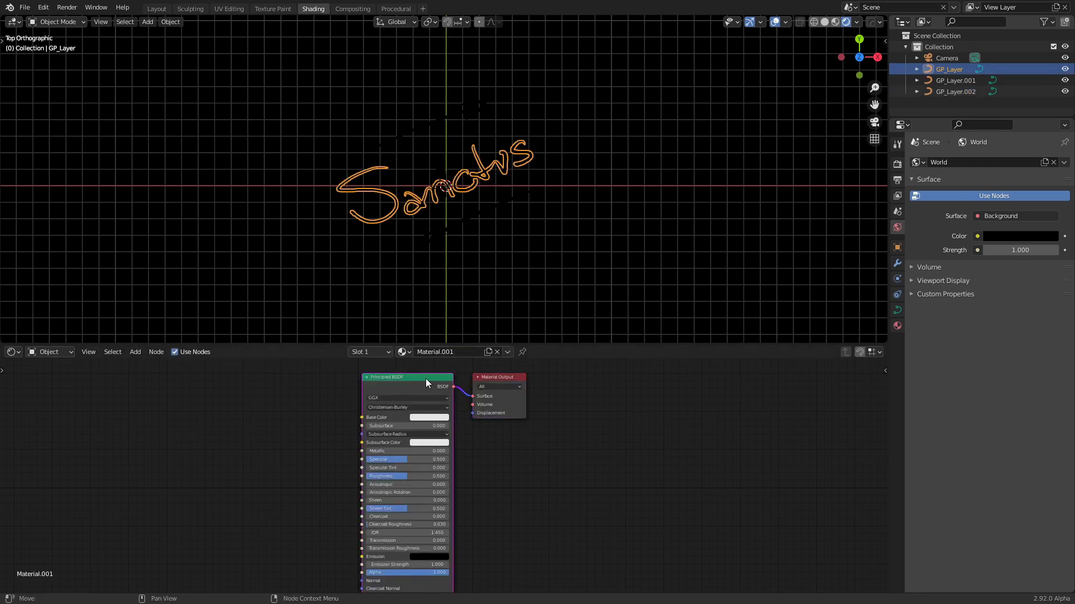
{"action": "key", "text": "x"}
{"action": "key", "text": "shift+a"}
{"action": "left_click", "coordinate": [362, 402]}
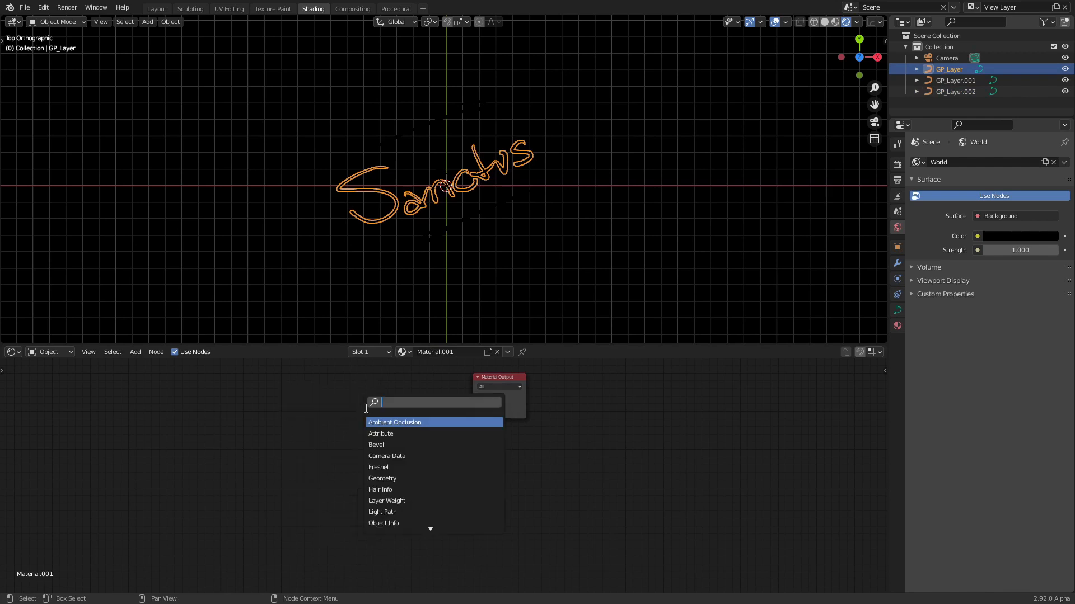
{"action": "type", "text": "emi"}
{"action": "key", "text": "Return"}
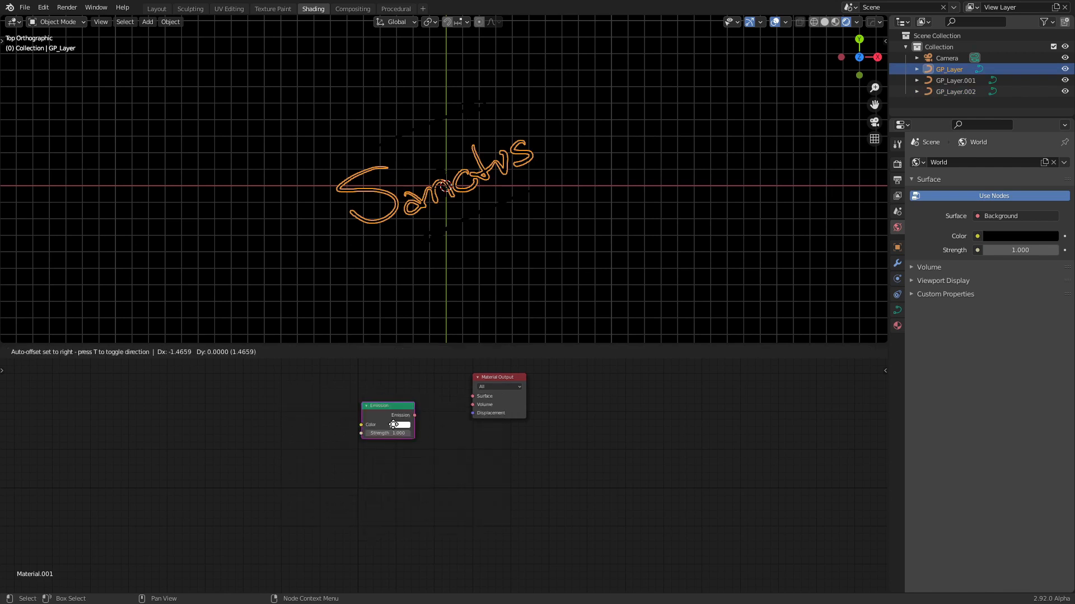
{"action": "left_click", "coordinate": [380, 414]}
Set the Emission node's color to bright cyan and its strength to 34.8
{"action": "left_click", "coordinate": [387, 415]}
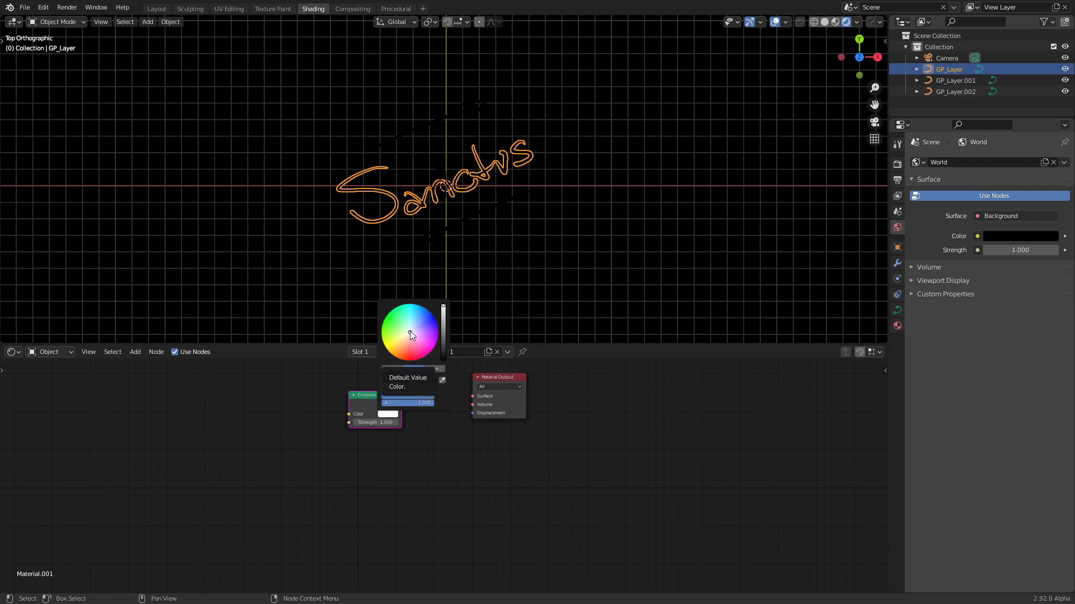
{"action": "left_click_drag", "start_coordinate": [408, 328], "coordinate": [411, 306]}
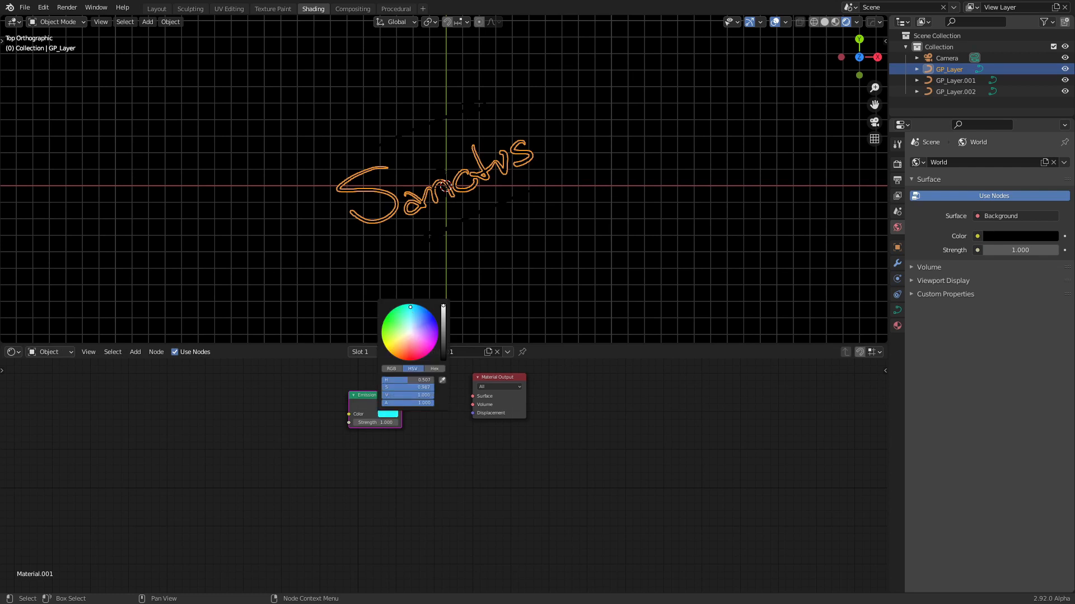
{"action": "left_click_drag", "start_coordinate": [376, 423], "coordinate": [564, 423]}
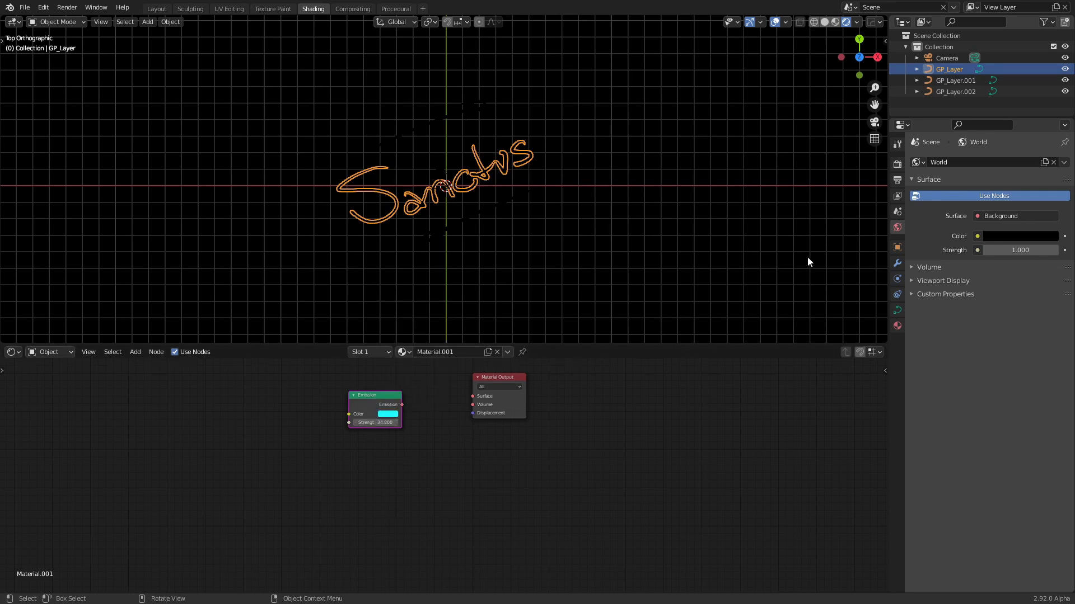
Enable Bloom for the Eevee render and connect the Emission node to the Material Output's Surface input
{"action": "left_click", "coordinate": [896, 165]}
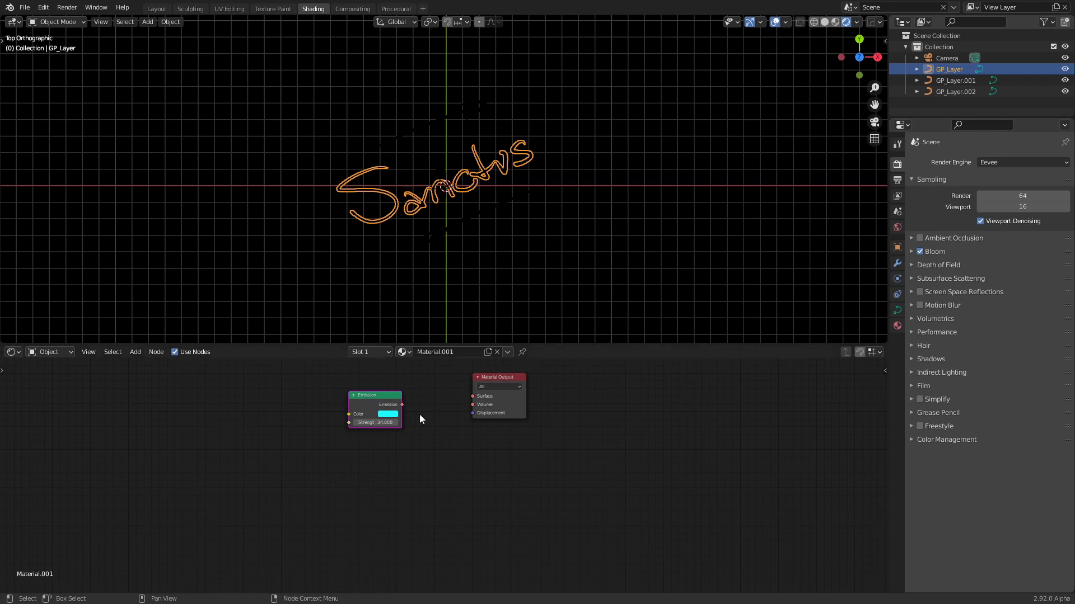
{"action": "mouse_move", "coordinate": [402, 406]}
{"action": "left_mouse_down"}
{"action": "mouse_move", "coordinate": [487, 388]}
{"action": "mouse_move", "coordinate": [479, 399]}
{"action": "left_mouse_up"}
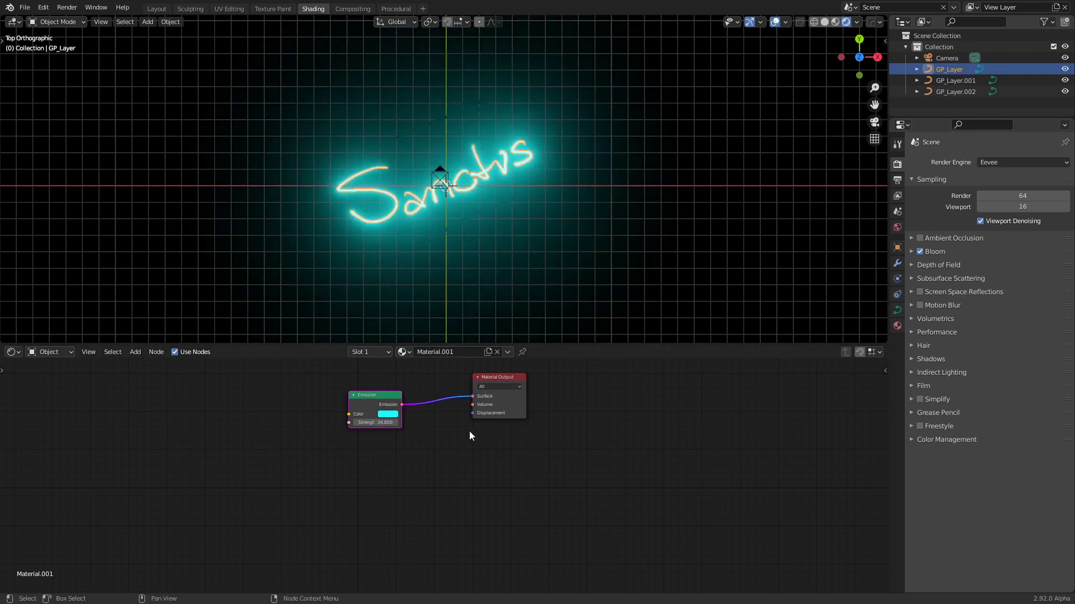
Assign Material.001 to the arrow below the lettering and make an independent copy of that material for it
{"action": "left_click", "coordinate": [465, 220]}
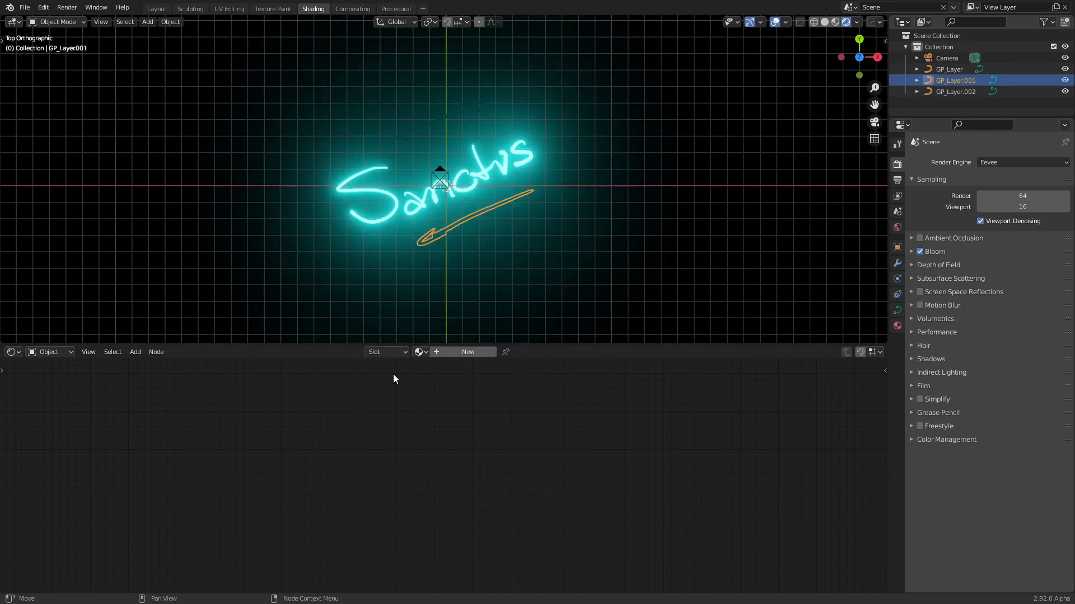
{"action": "left_click", "coordinate": [422, 351]}
{"action": "left_click", "coordinate": [422, 351]}
{"action": "left_click", "coordinate": [422, 351]}
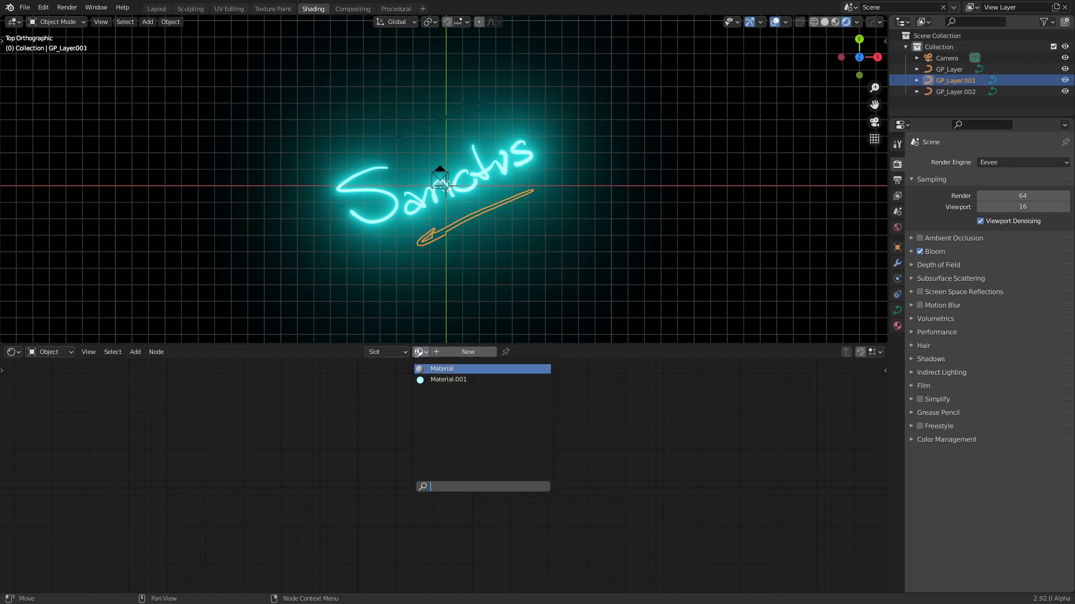
{"action": "left_click", "coordinate": [431, 378]}
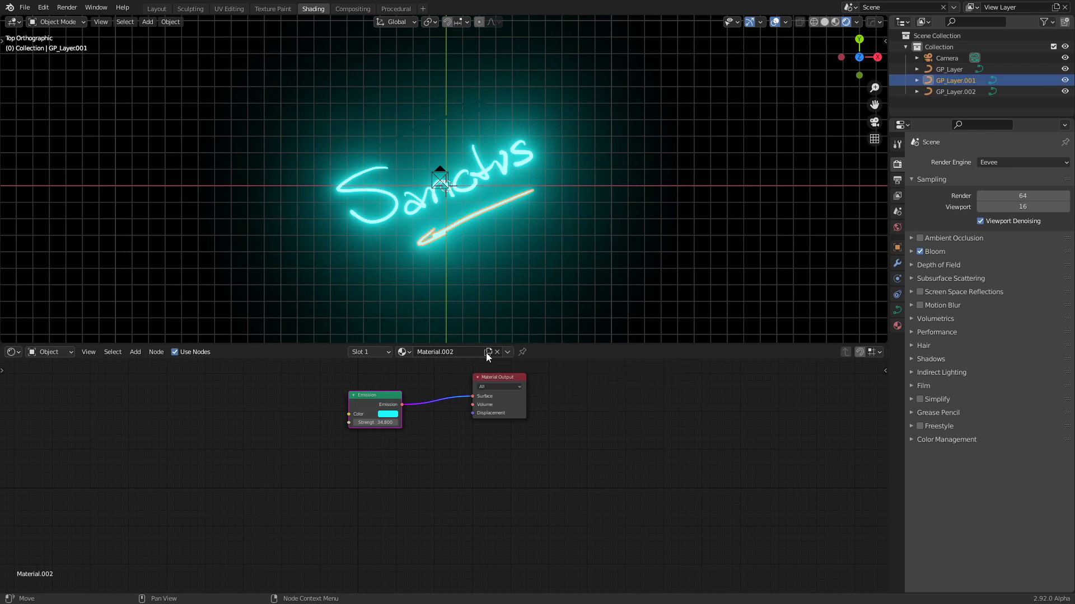
Change the Emission color of the arrow below the lettering to orange-red
{"action": "left_click", "coordinate": [389, 415]}
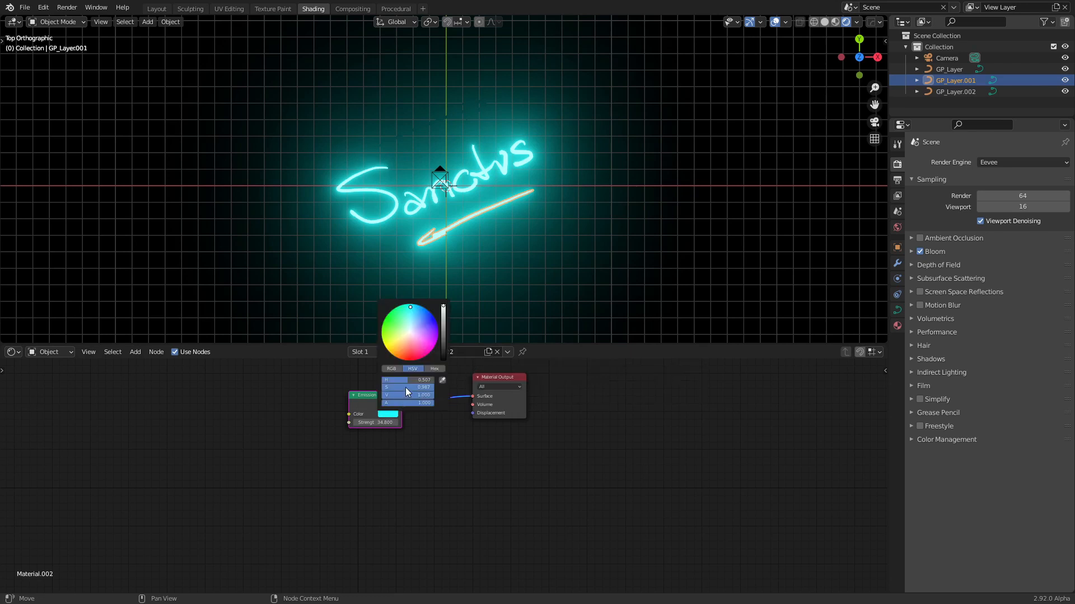
{"action": "left_click_drag", "start_coordinate": [414, 356], "coordinate": [406, 354]}
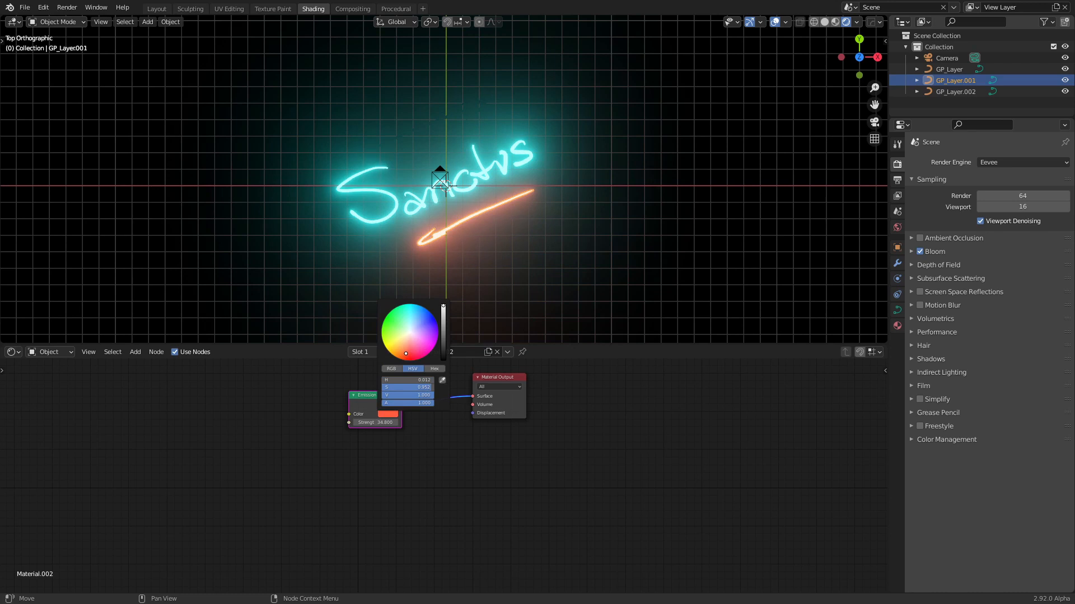
Assign Material.002 to the arrow above the lettering and make an independent copy of that material for it
{"action": "left_click", "coordinate": [420, 132]}
{"action": "left_click", "coordinate": [419, 352]}
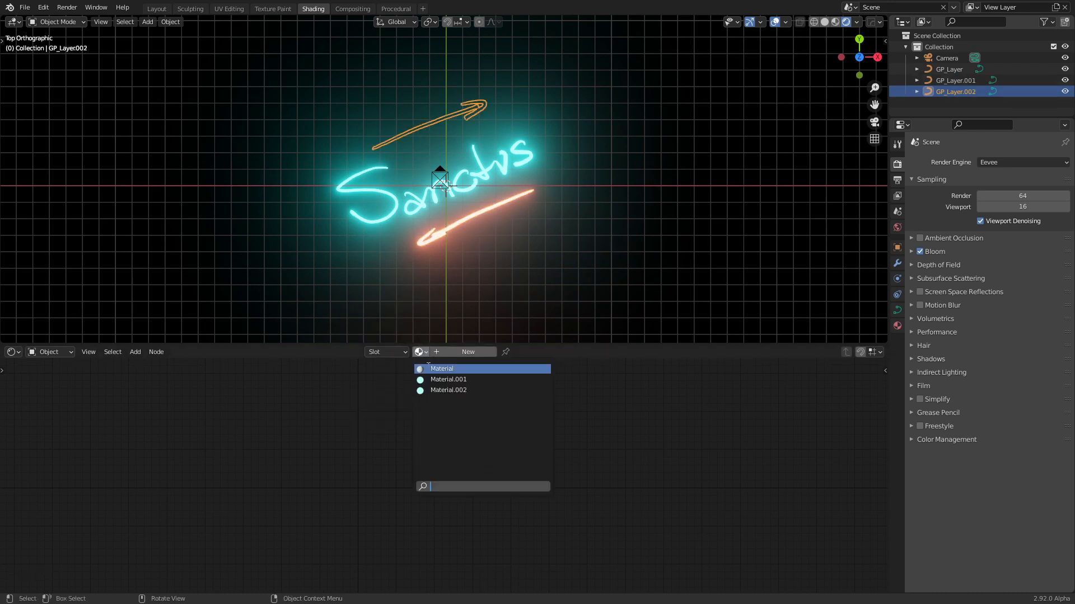
{"action": "left_click", "coordinate": [442, 390]}
{"action": "left_click", "coordinate": [487, 352]}
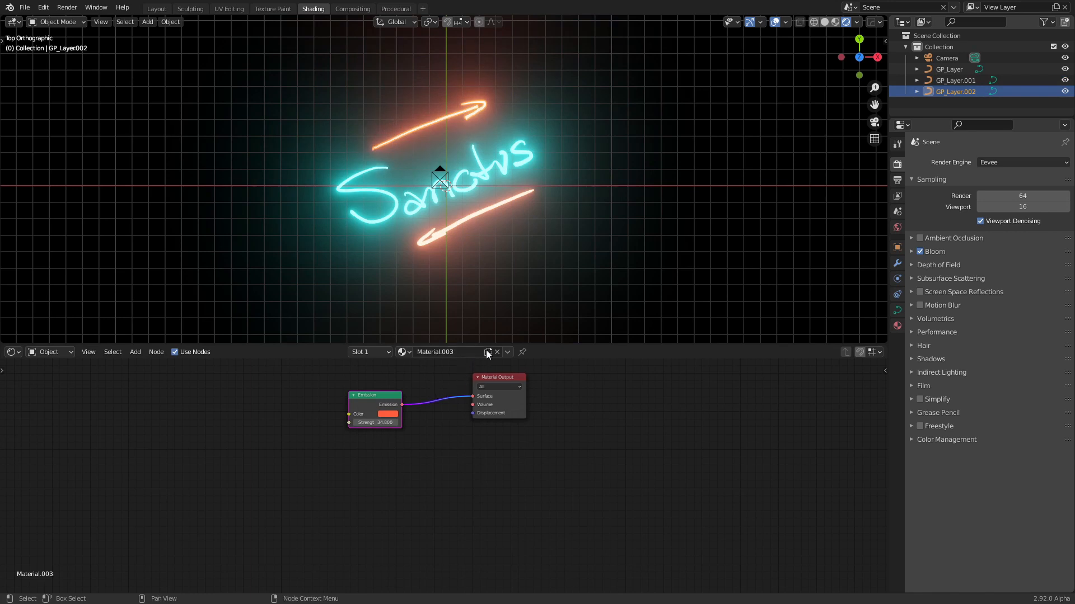
Change the Emission color of the arrow above the lettering to blue and deselect the arrow
{"action": "left_click", "coordinate": [388, 415]}
{"action": "left_click", "coordinate": [392, 337]}
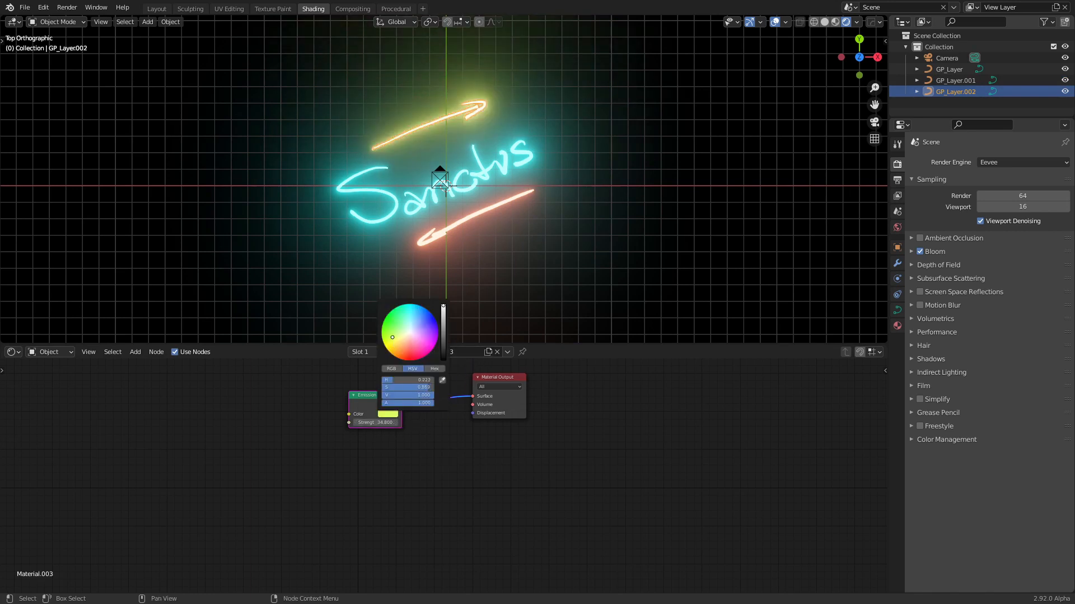
{"action": "left_click_drag", "start_coordinate": [392, 338], "coordinate": [422, 321]}
{"action": "left_click", "coordinate": [467, 258]}
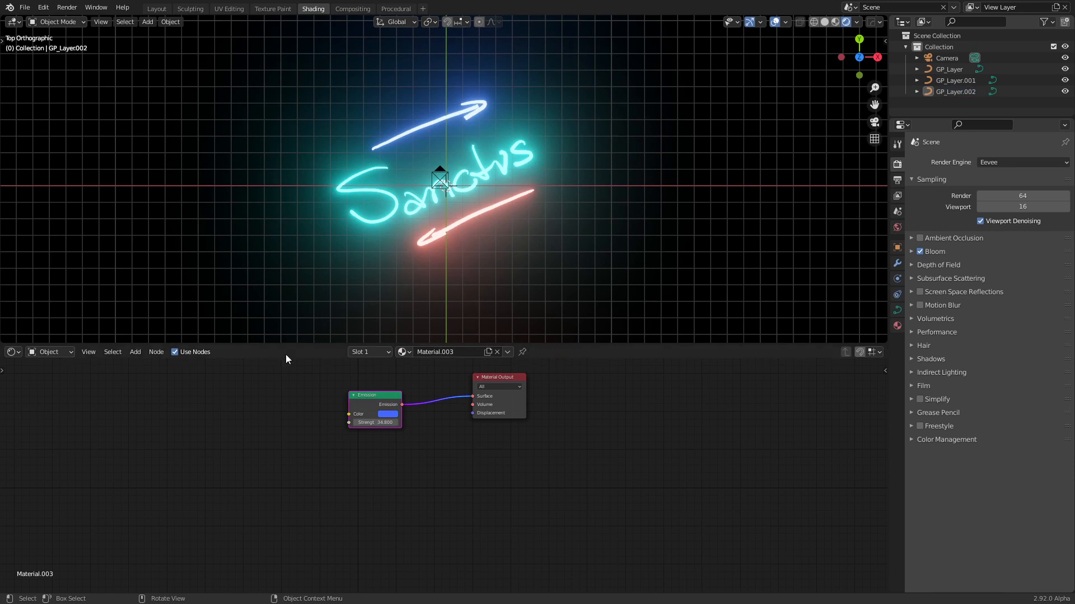
Enlarge the 3D viewport and turn the shader editor area below it into a Timeline
{"action": "left_click_drag", "start_coordinate": [378, 343], "coordinate": [402, 485]}
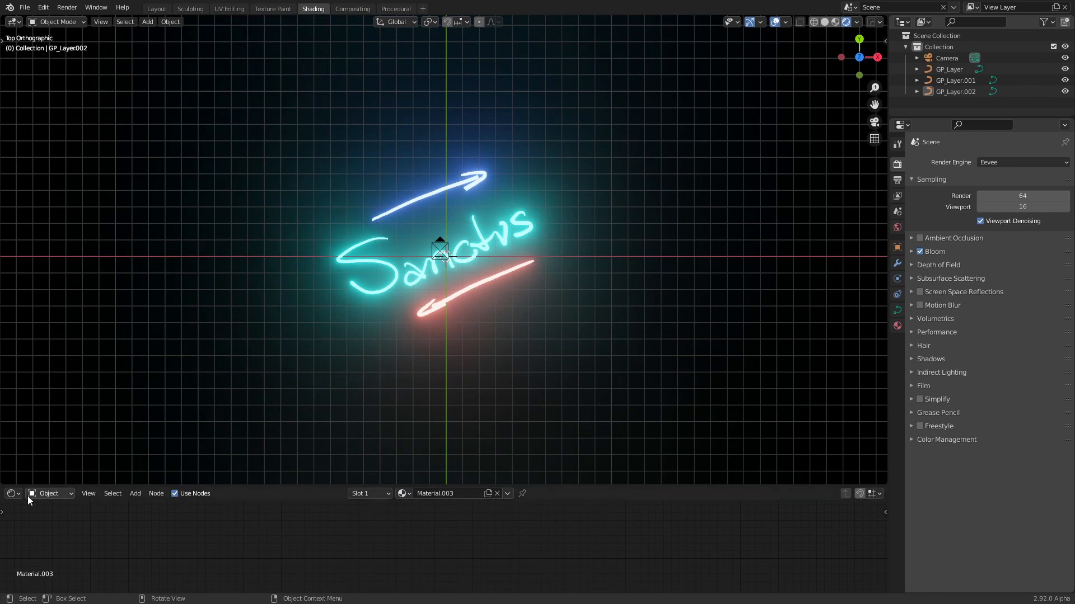
{"action": "left_click", "coordinate": [14, 493]}
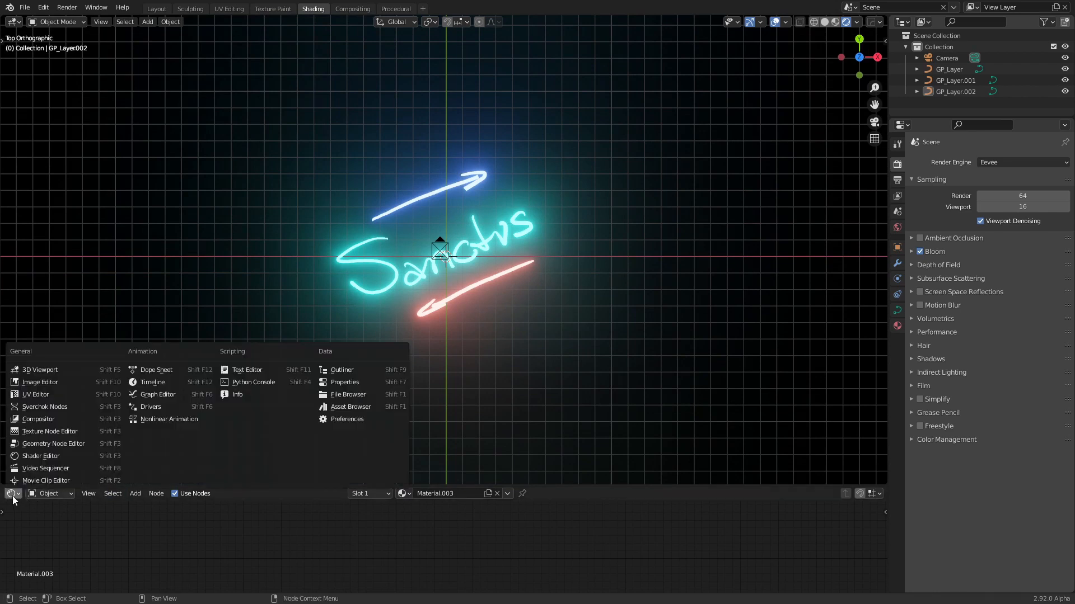
{"action": "left_click", "coordinate": [170, 383]}
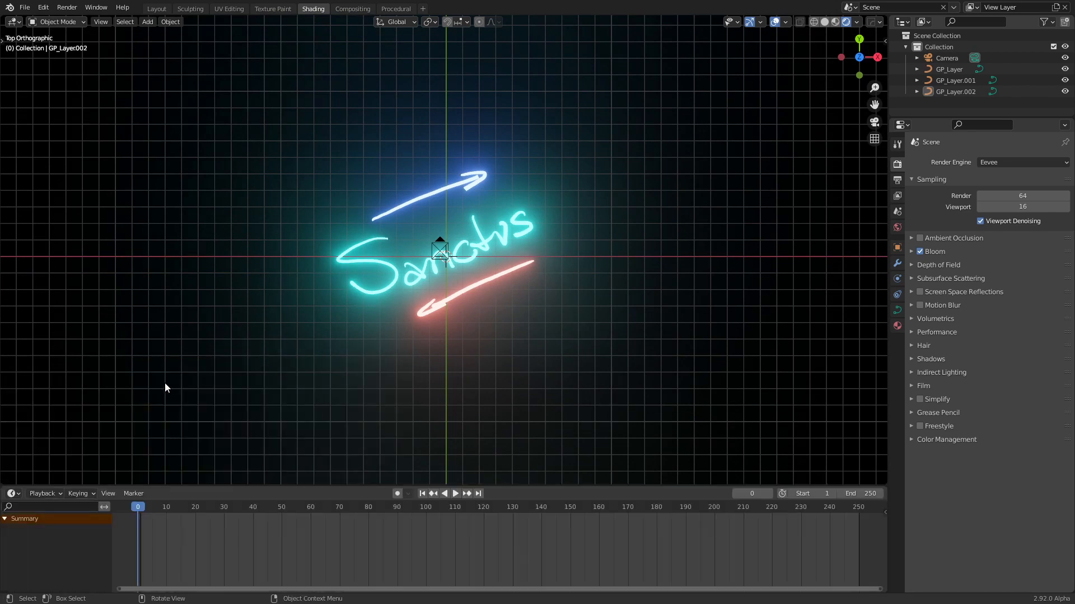
Select the arrow below the lettering and set the animation's end frame to 100
{"action": "left_click", "coordinate": [481, 281]}
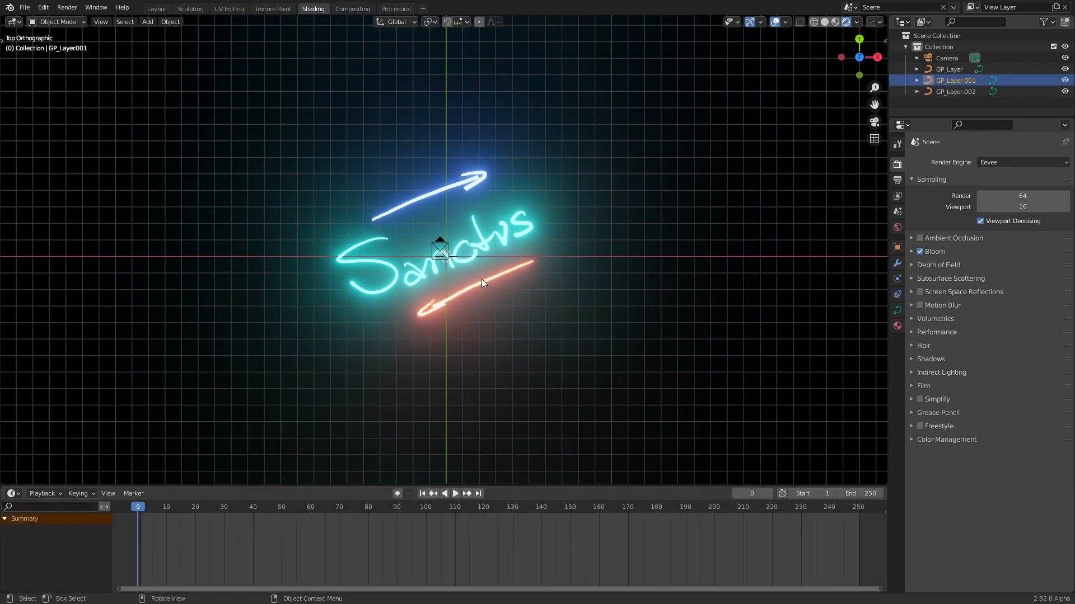
{"action": "left_click", "coordinate": [858, 492]}
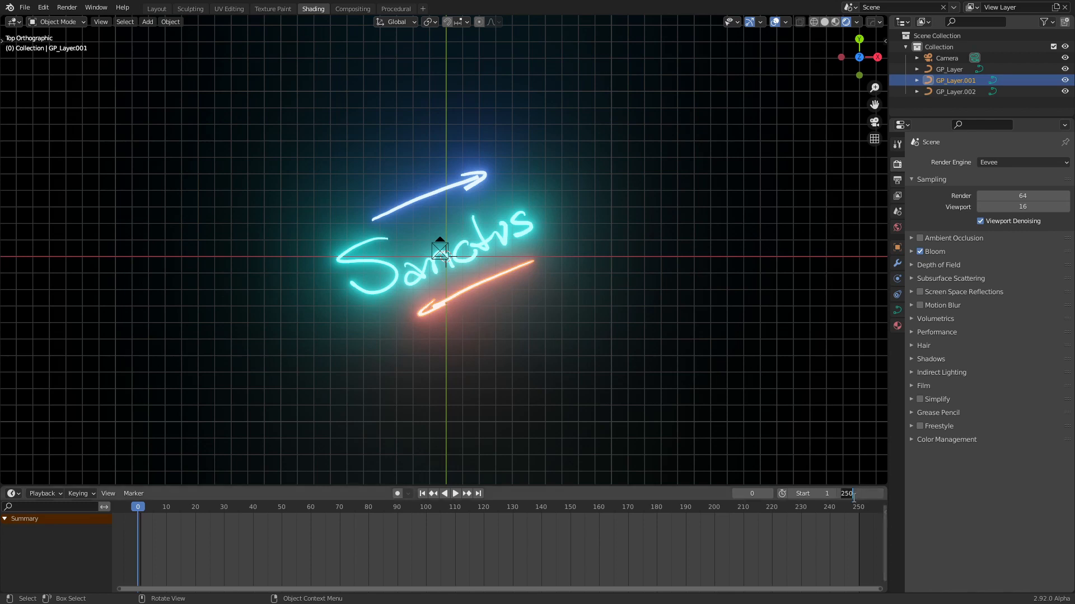
{"action": "type", "text": "100"}
{"action": "key", "text": "Return"}
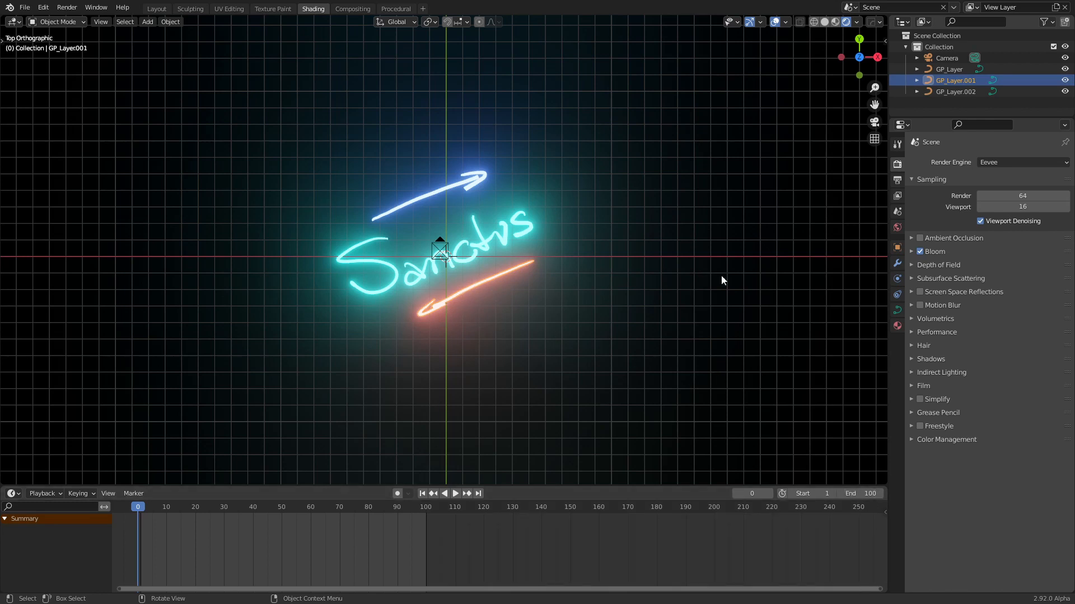
Set the lower arrow's bevel mapping End factor to 0 and keyframe it at frame 0
{"action": "left_click", "coordinate": [899, 309]}
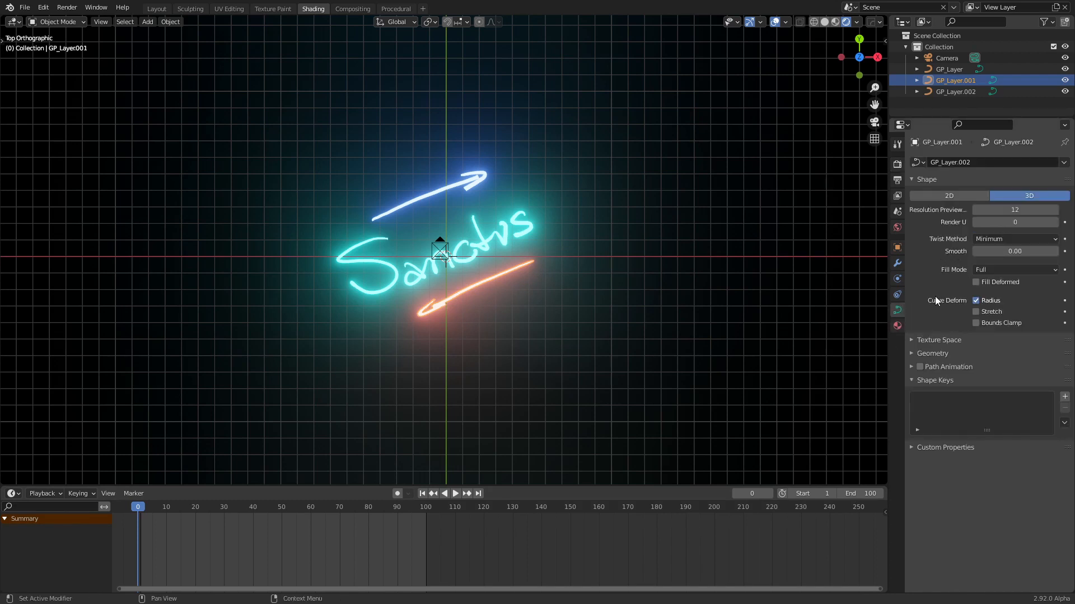
{"action": "left_click", "coordinate": [910, 351]}
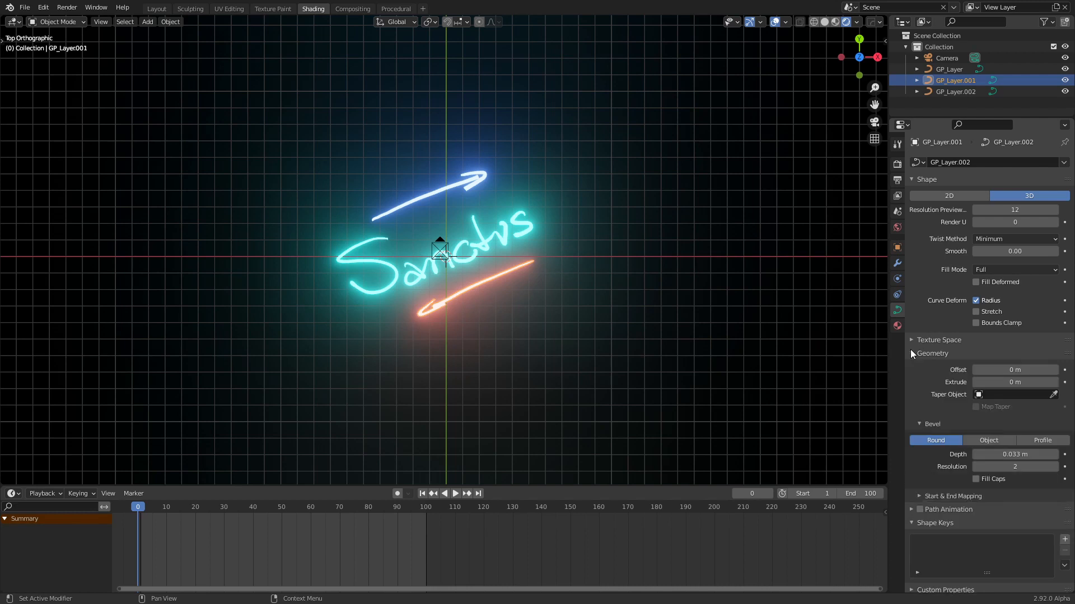
{"action": "left_click", "coordinate": [920, 494]}
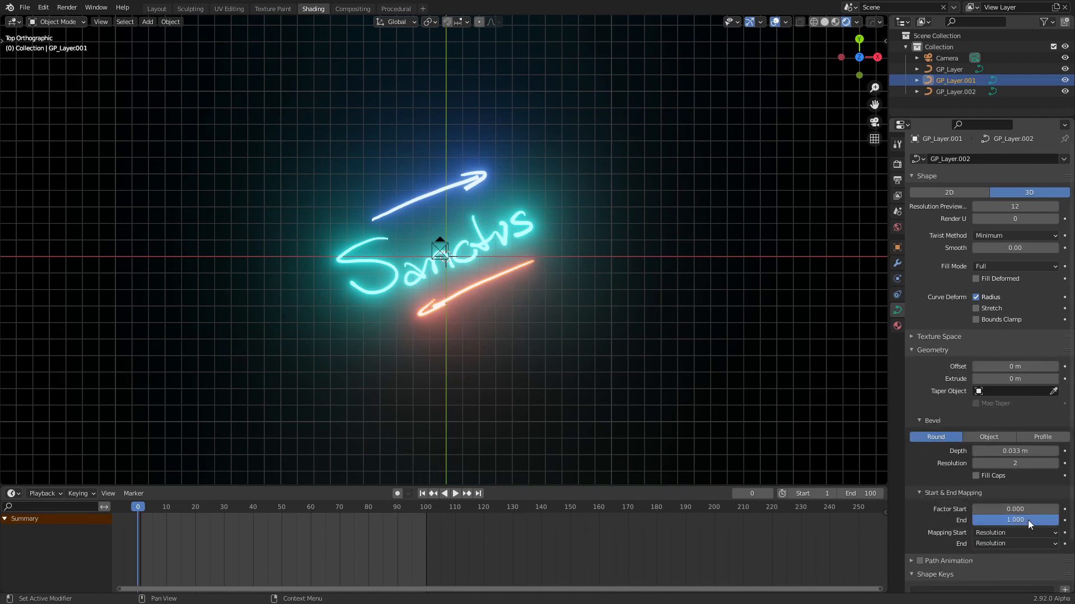
{"action": "left_click_drag", "start_coordinate": [1035, 519], "coordinate": [948, 520]}
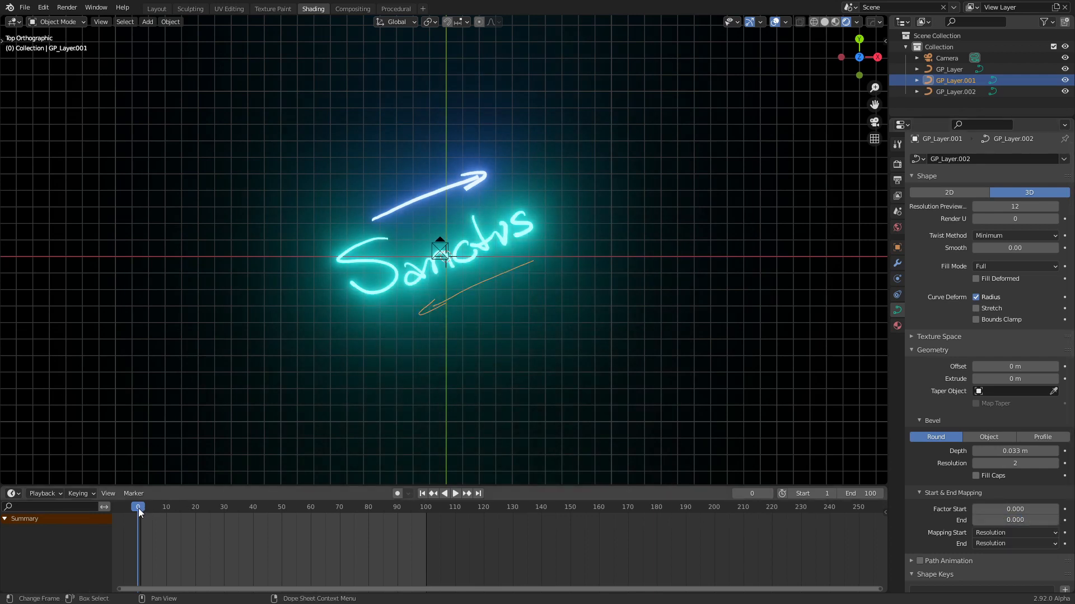
{"action": "left_click", "coordinate": [1064, 520]}
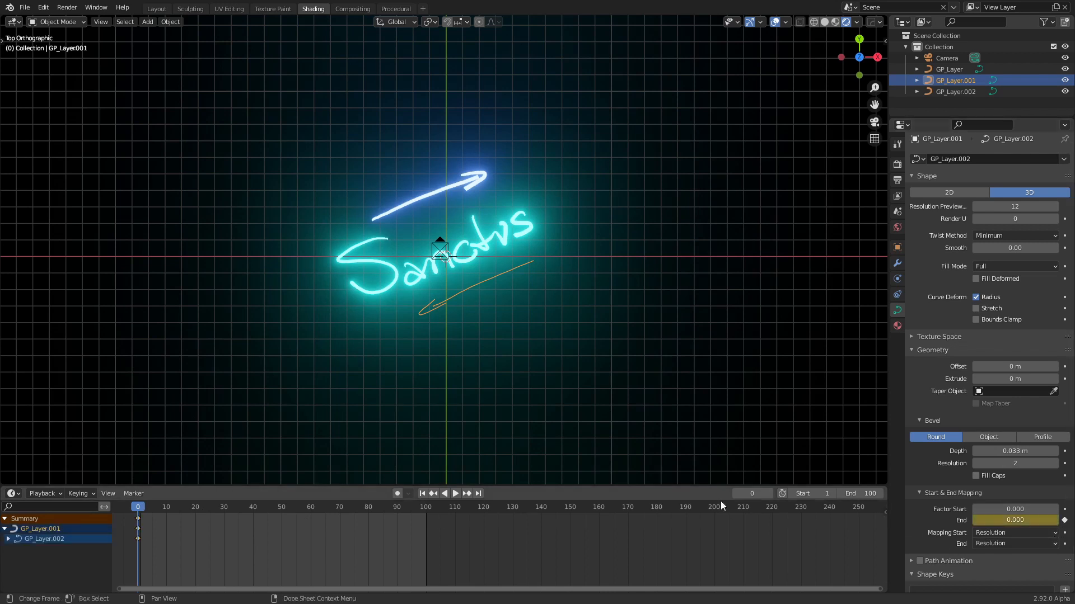
Set the lower arrow's bevel mapping End factor to 1 at frame 100 and keyframe it
{"action": "left_click_drag", "start_coordinate": [138, 512], "coordinate": [426, 514]}
{"action": "left_click", "coordinate": [1014, 520]}
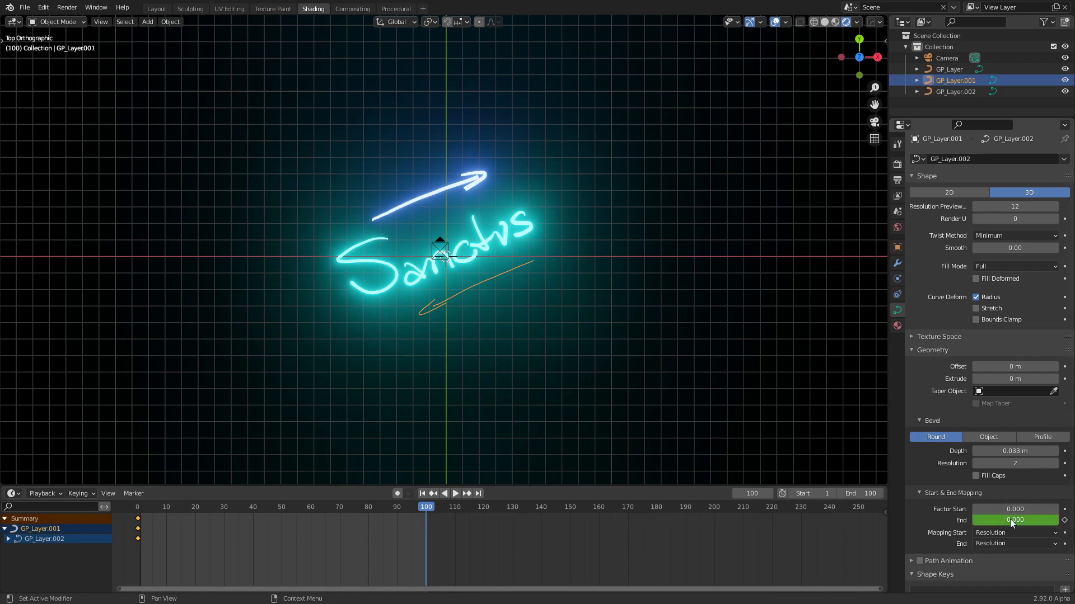
{"action": "type", "text": "1"}
{"action": "key", "text": "Return"}
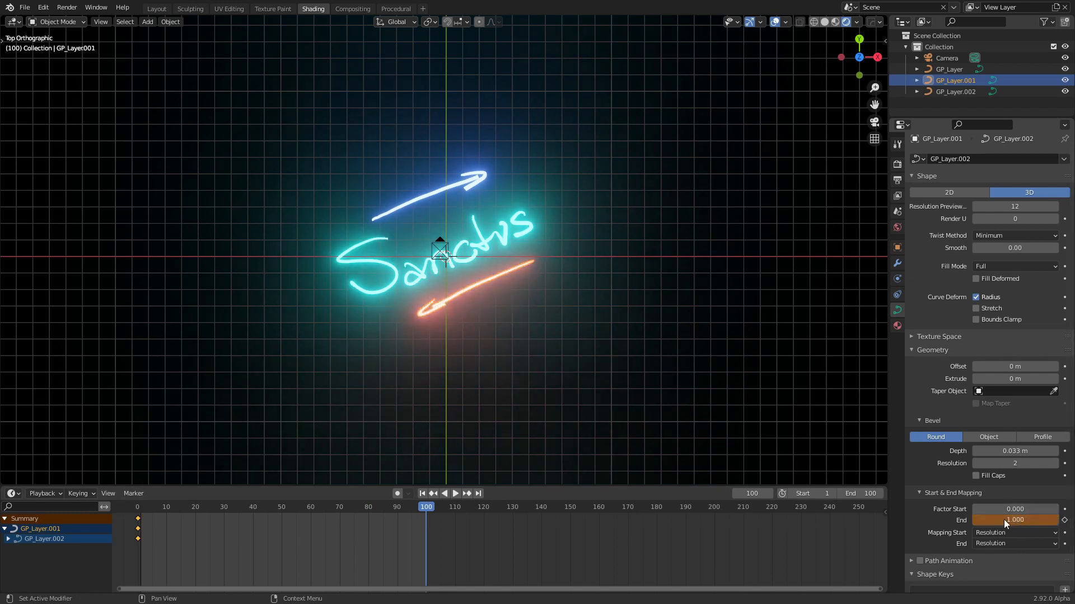
{"action": "left_click", "coordinate": [1064, 521]}
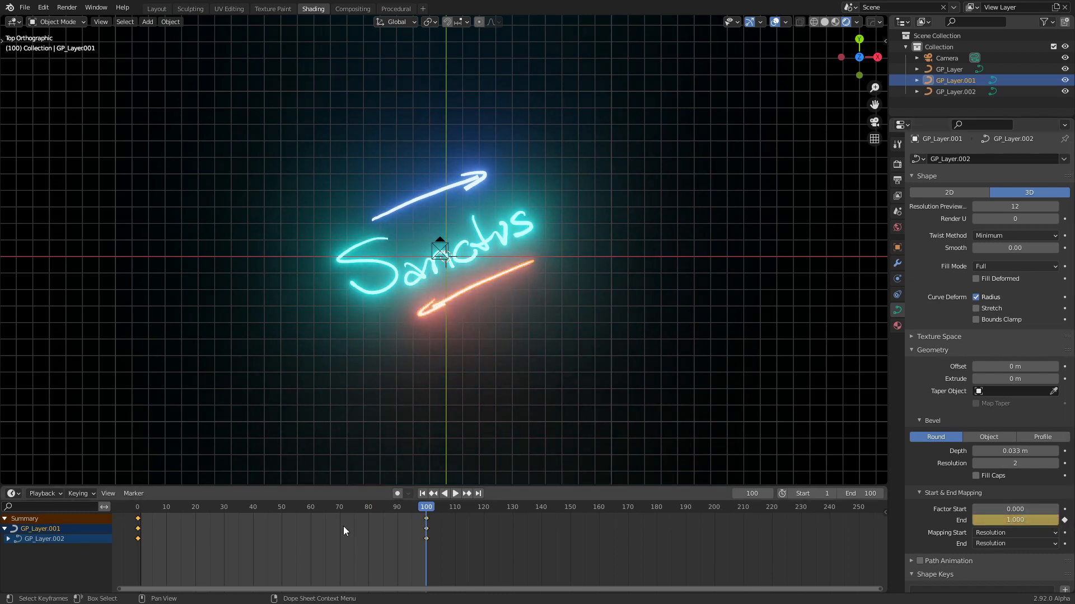
Preview the lower arrow's animation and move its start and end keyframes to frames 40 and 70
{"action": "key", "text": "space"}
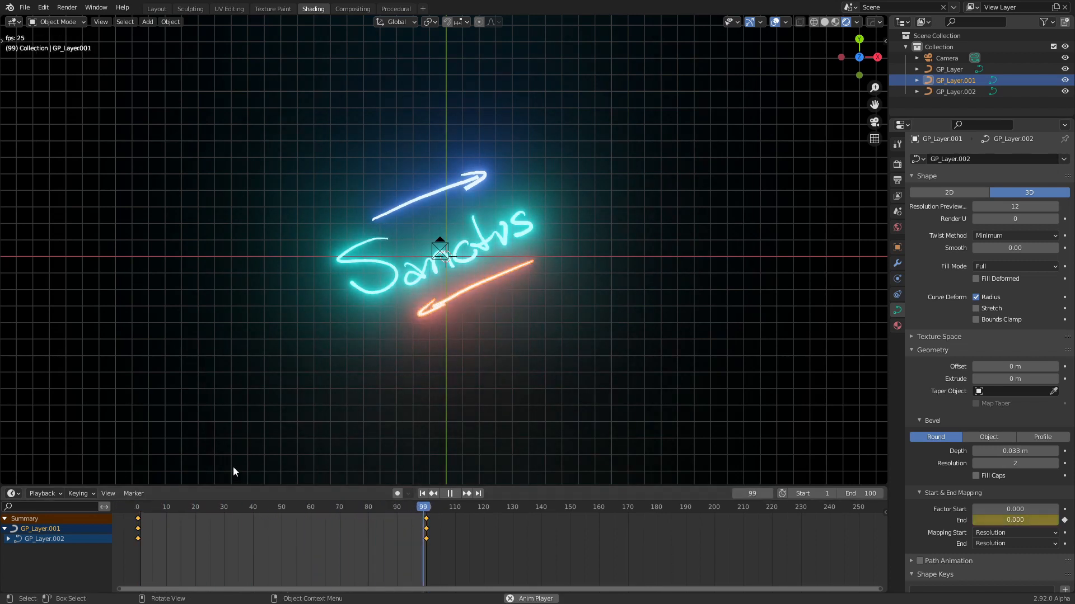
{"action": "key", "text": "space"}
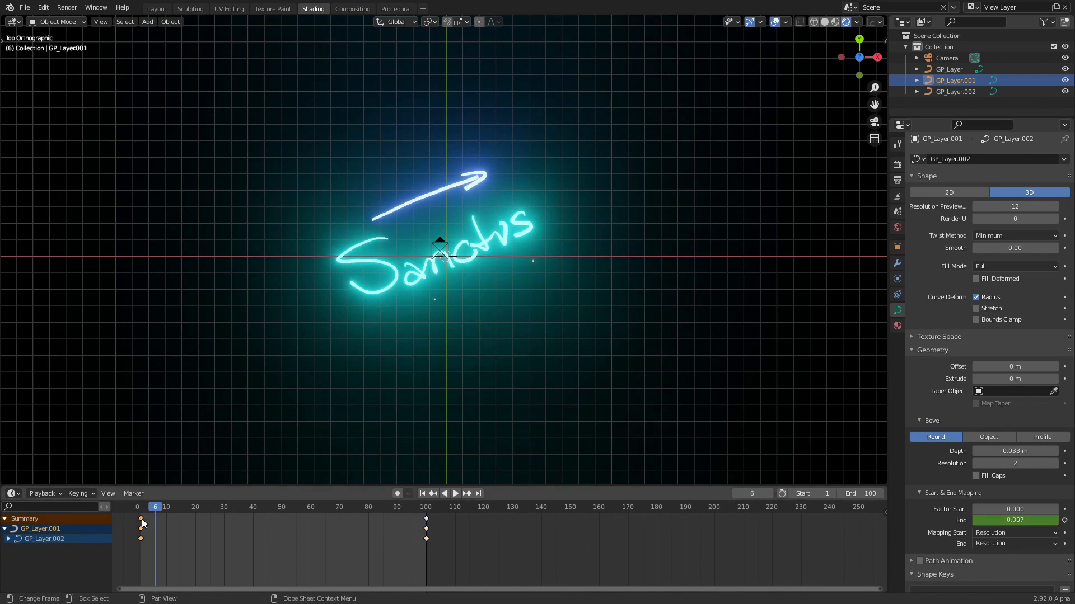
{"action": "left_click_drag", "start_coordinate": [142, 523], "coordinate": [255, 525]}
{"action": "left_click_drag", "start_coordinate": [427, 522], "coordinate": [339, 520]}
{"action": "key", "text": "space"}
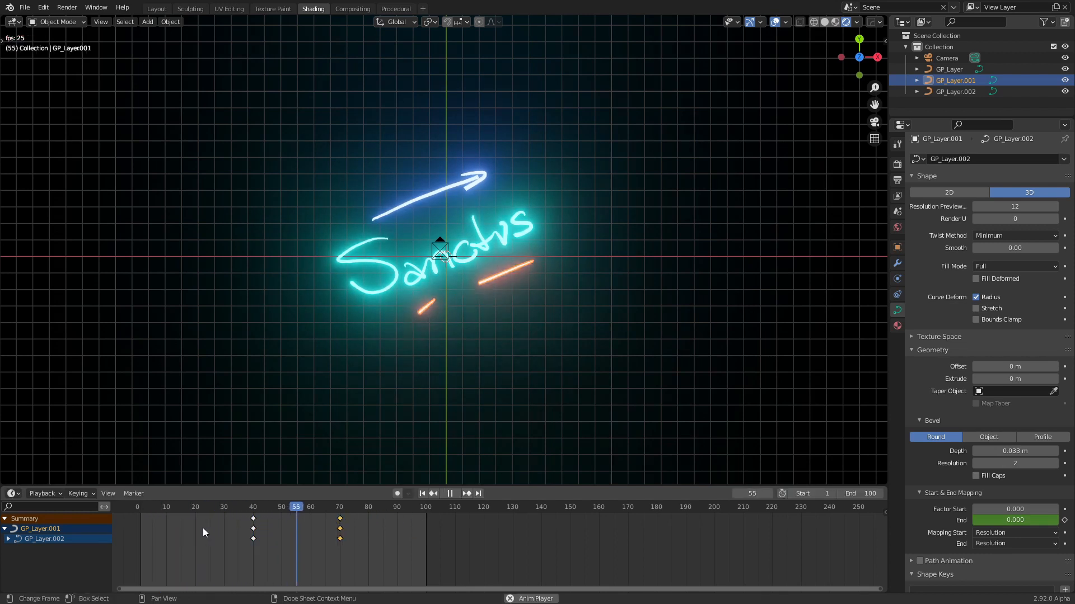
{"action": "mouse_move", "coordinate": [358, 512]}
{"action": "left_mouse_down"}
{"action": "mouse_move", "coordinate": [366, 505]}
{"action": "mouse_move", "coordinate": [138, 511]}
{"action": "left_mouse_up"}
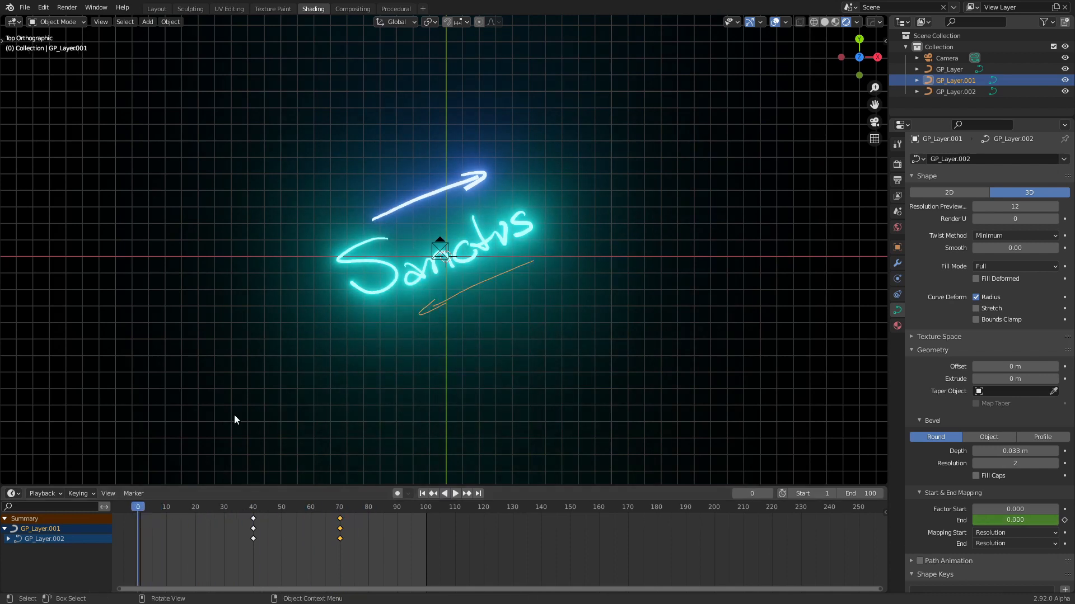
Keyframe the lettering's bevel mapping End factor at 0 on frame 0 and at 1 on frame 100
{"action": "left_click", "coordinate": [389, 280]}
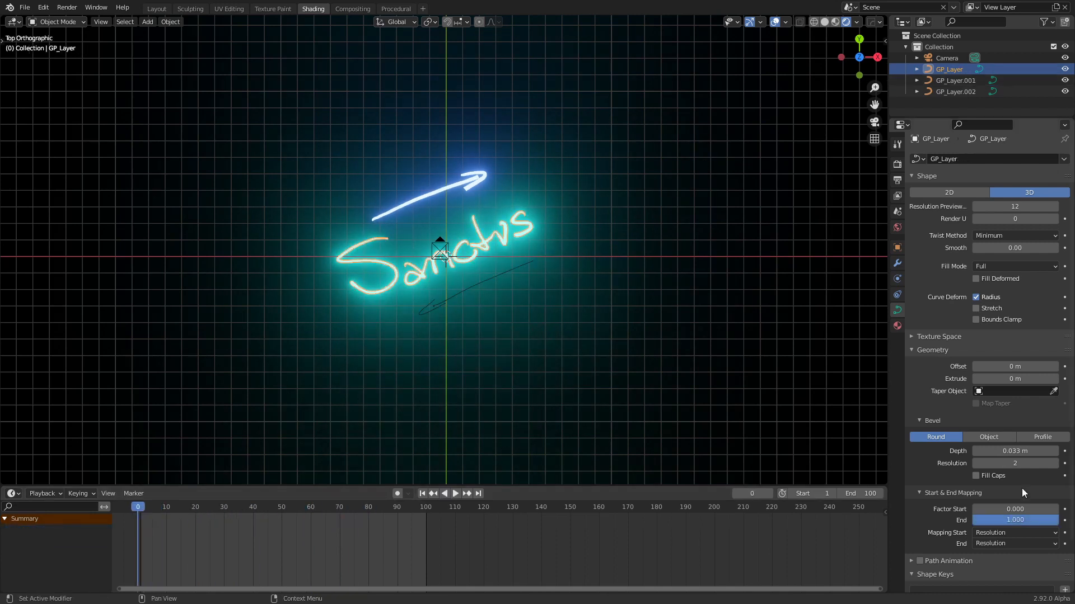
{"action": "left_click_drag", "start_coordinate": [1023, 522], "coordinate": [973, 522]}
{"action": "left_click", "coordinate": [1065, 521]}
{"action": "left_click_drag", "start_coordinate": [420, 509], "coordinate": [426, 509]}
{"action": "left_click_drag", "start_coordinate": [996, 521], "coordinate": [1055, 521]}
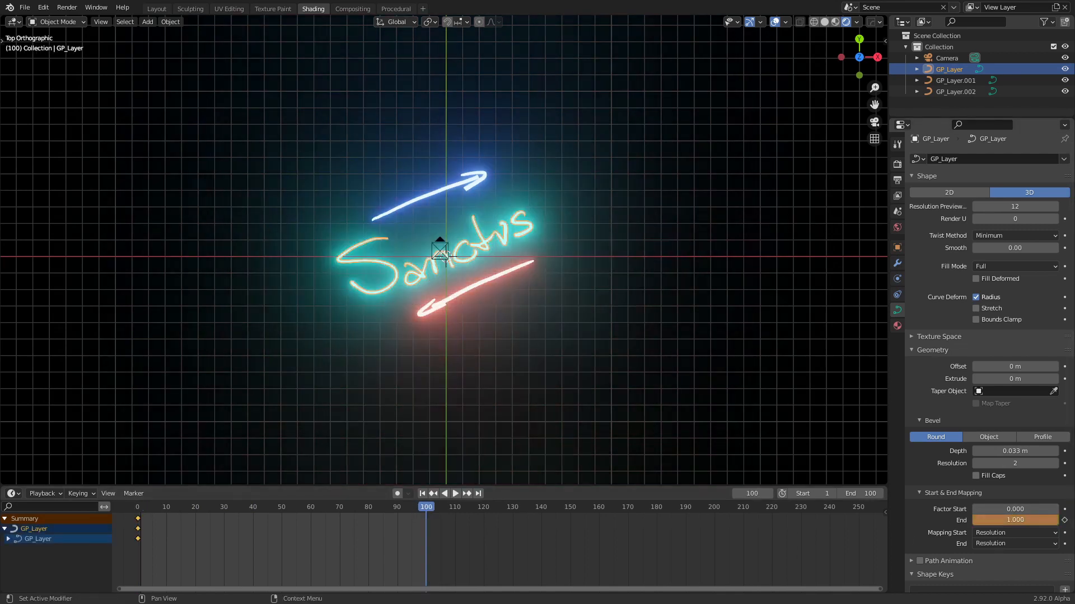
{"action": "left_click", "coordinate": [1065, 521]}
{"action": "left_click_drag", "start_coordinate": [420, 509], "coordinate": [137, 510]}
Keyframe the upper arrow's bevel mapping End factor at 0 on frame 29 and at 1 on frame 60
{"action": "left_click", "coordinate": [473, 180]}
{"action": "left_click", "coordinate": [221, 509]}
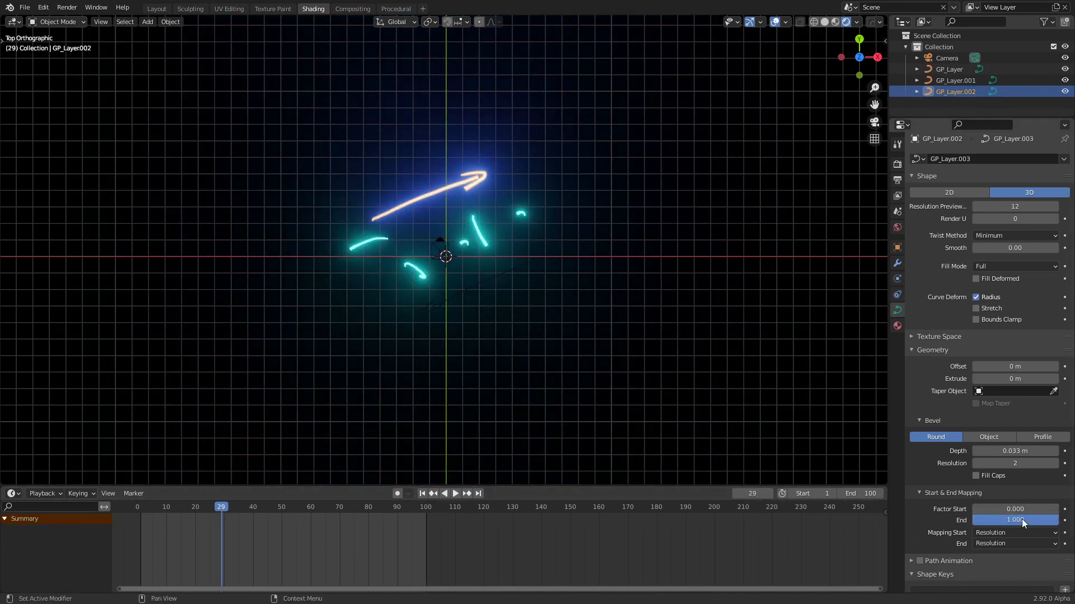
{"action": "left_click_drag", "start_coordinate": [1022, 520], "coordinate": [973, 520]}
{"action": "left_click", "coordinate": [1065, 520]}
{"action": "left_click_drag", "start_coordinate": [223, 509], "coordinate": [311, 510]}
{"action": "left_click_drag", "start_coordinate": [1021, 522], "coordinate": [1057, 521]}
{"action": "left_click", "coordinate": [1064, 521]}
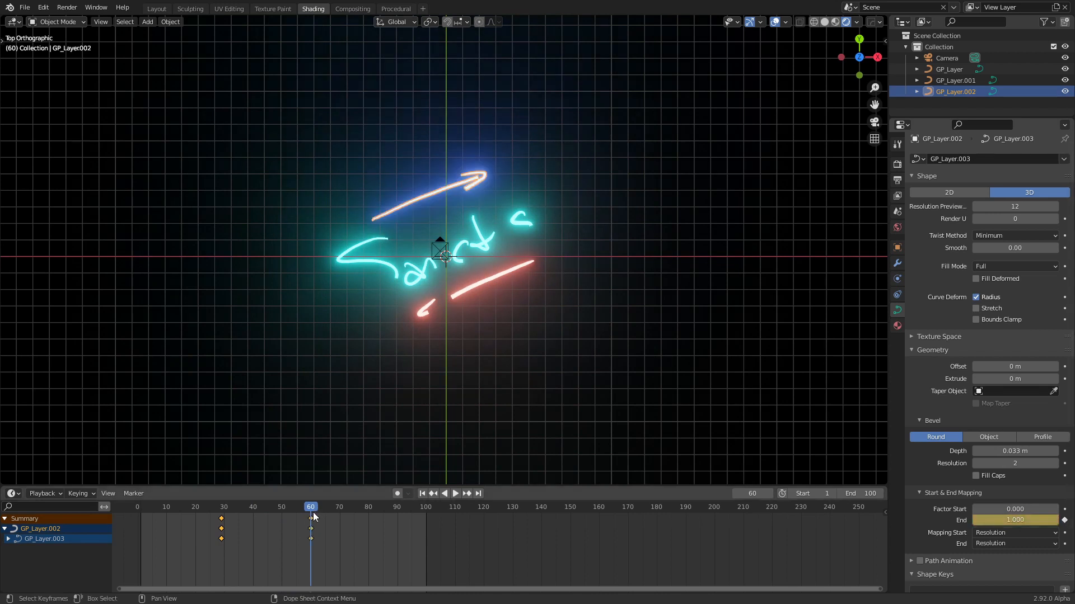
Hide the viewport overlays, preview the animation from frame 0 and go to frame 99
{"action": "left_click_drag", "start_coordinate": [313, 509], "coordinate": [138, 510]}
{"action": "left_click", "coordinate": [717, 380]}
{"action": "left_click", "coordinate": [774, 23]}
{"action": "key", "text": "space"}
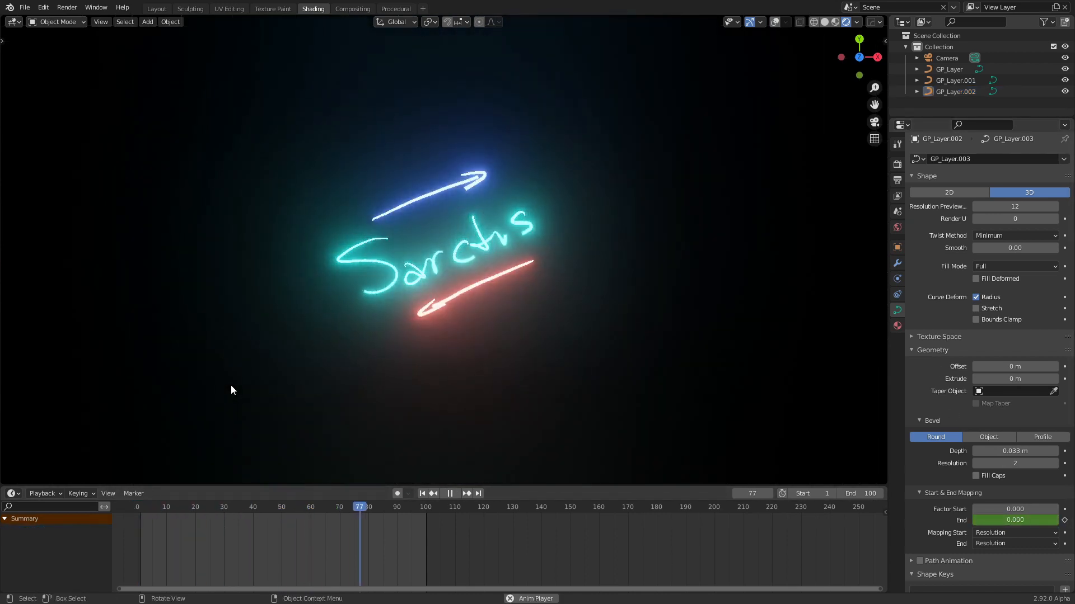
{"action": "key", "text": "space"}
{"action": "mouse_move", "coordinate": [375, 507]}
{"action": "left_mouse_down"}
{"action": "mouse_move", "coordinate": [173, 507]}
{"action": "mouse_move", "coordinate": [422, 506]}
{"action": "left_mouse_up"}
{"action": "scroll", "coordinate": [465, 315], "scroll_direction": "up", "scroll_amount": 3}
{"action": "scroll", "coordinate": [465, 316], "scroll_direction": "down", "scroll_amount": 6}
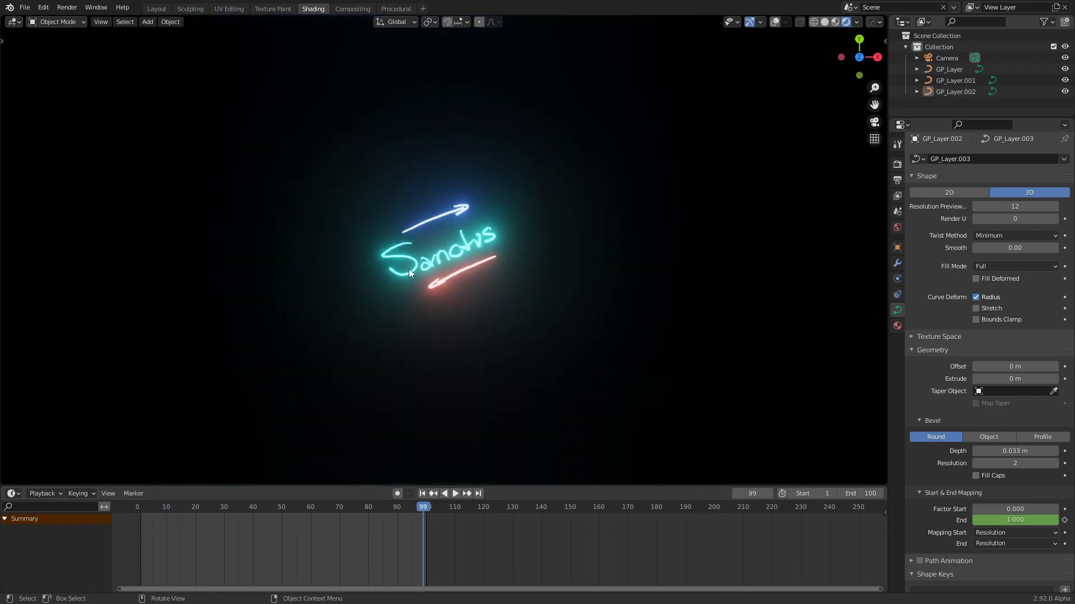
{"action": "scroll", "coordinate": [427, 244], "scroll_direction": "up", "scroll_amount": 2}
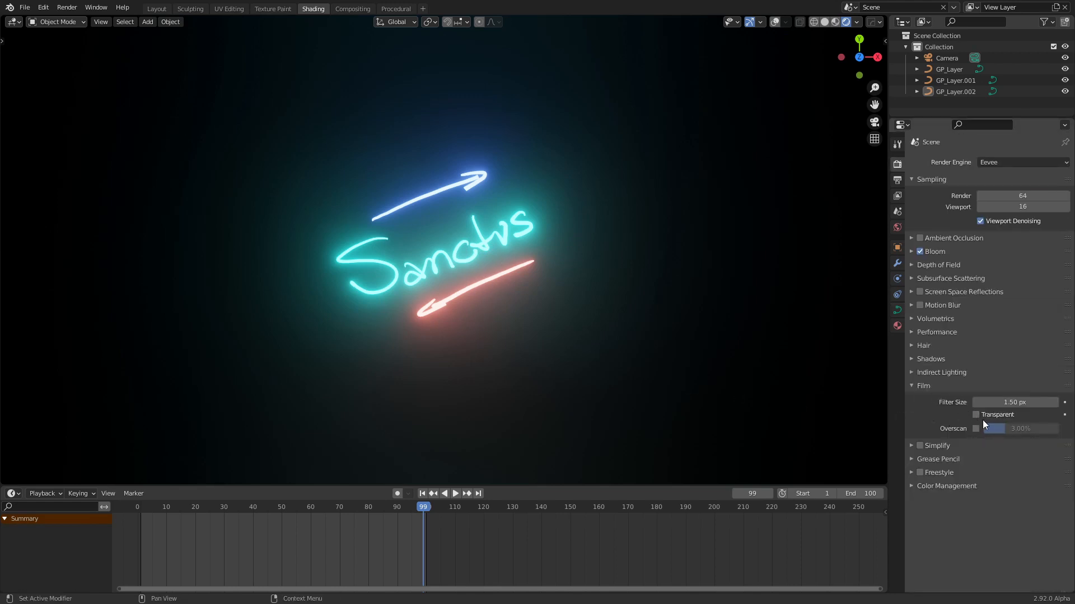
Make the film background transparent in the render settings
{"action": "left_click", "coordinate": [975, 415]}
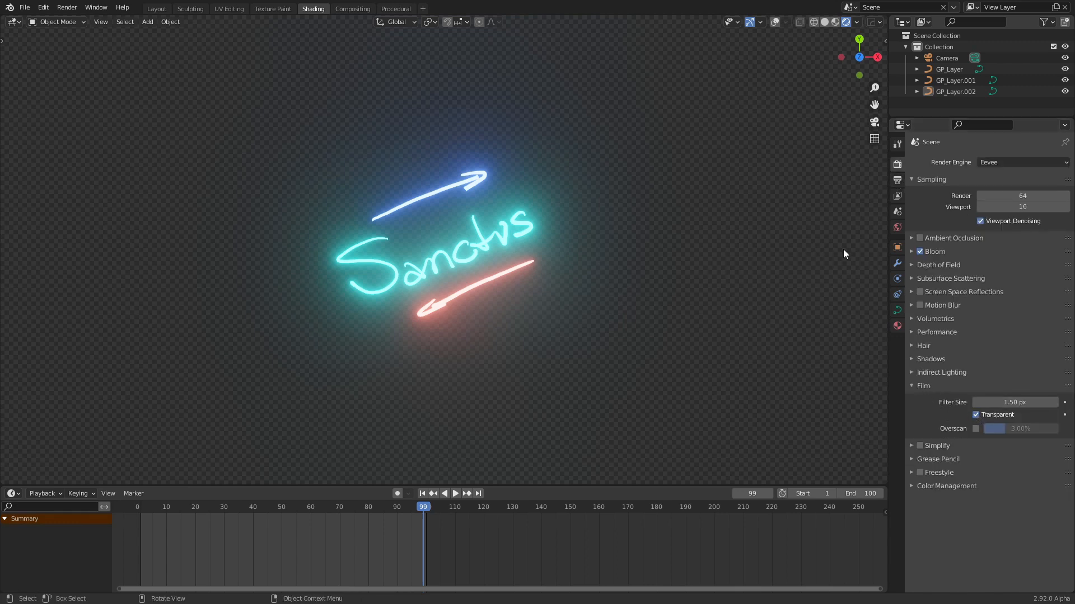
Set the render output name to overlay and start rendering the animation as a PNG sequence
{"action": "left_click", "coordinate": [897, 180]}
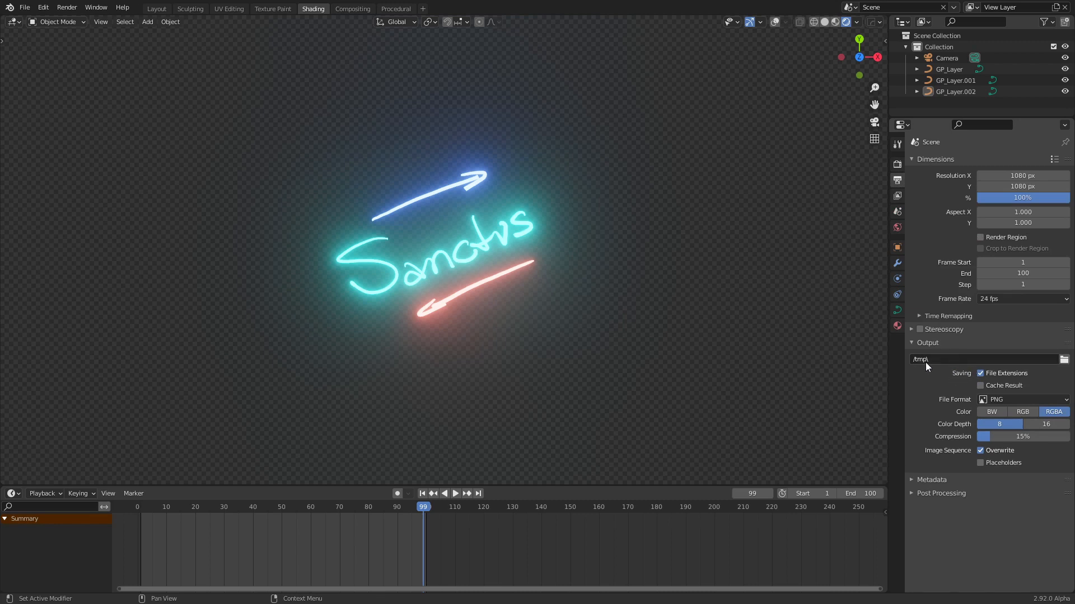
{"action": "left_click", "coordinate": [941, 359]}
{"action": "type", "text": "overlay"}
{"action": "key", "text": "Return"}
{"action": "left_click", "coordinate": [66, 6]}
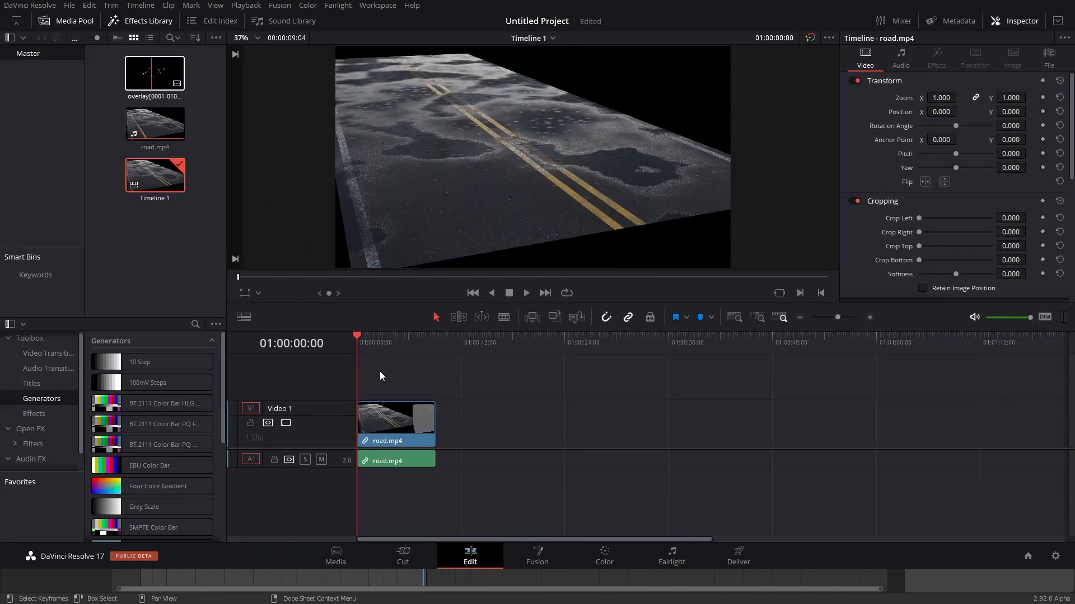
Switch to DaVinci Resolve, place overlay[0001-0100].png above road.mp4 at the timeline's start and play the composite
{"action": "left_click_drag", "start_coordinate": [379, 376], "coordinate": [360, 386]}
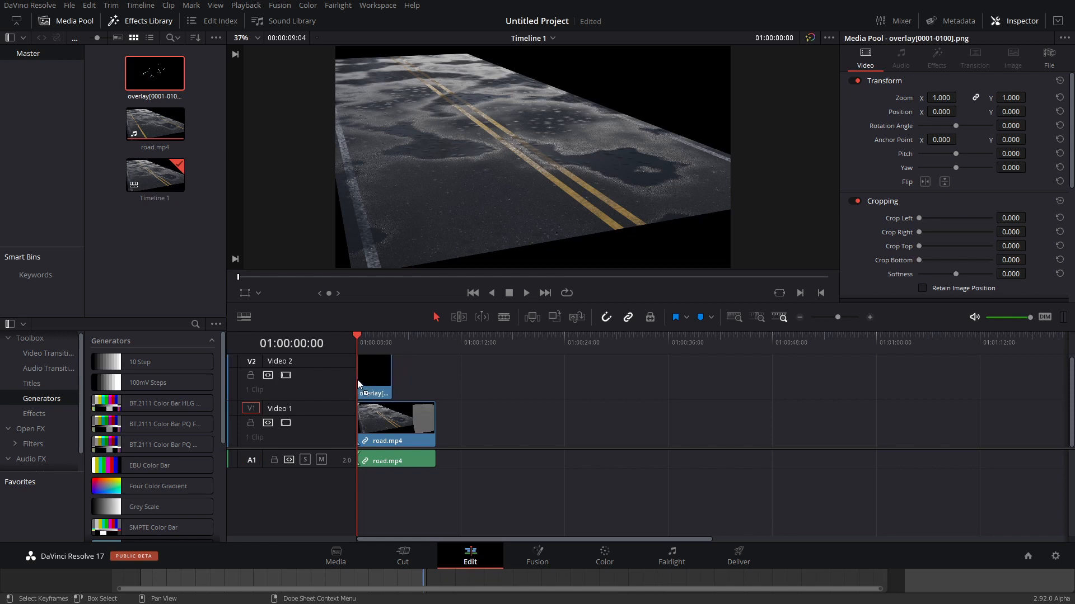
{"action": "left_click", "coordinate": [493, 378]}
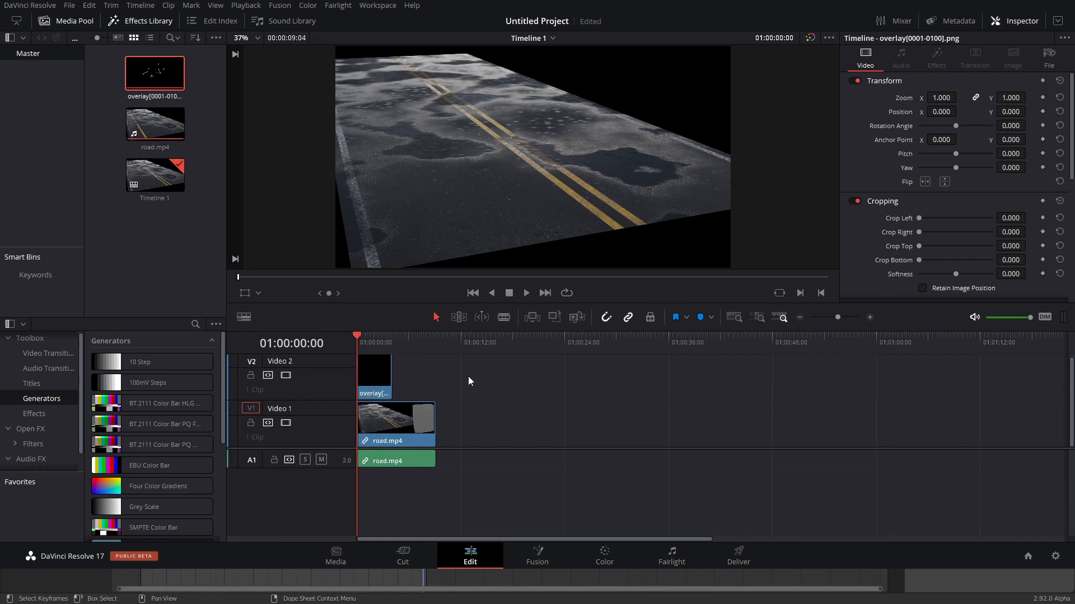
{"action": "key", "text": "space"}
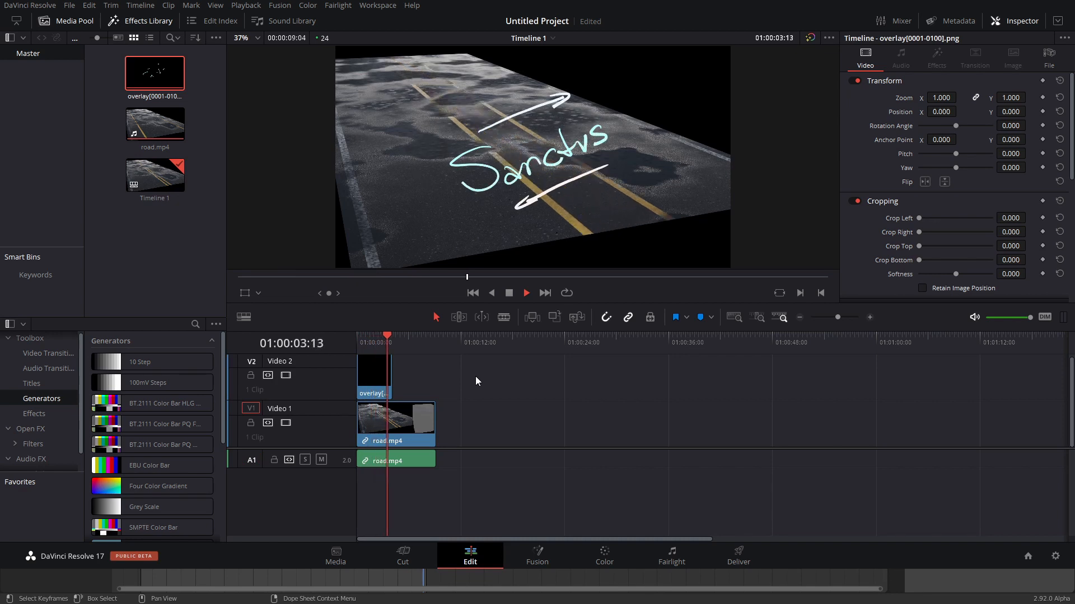
{"action": "key", "text": "space"}
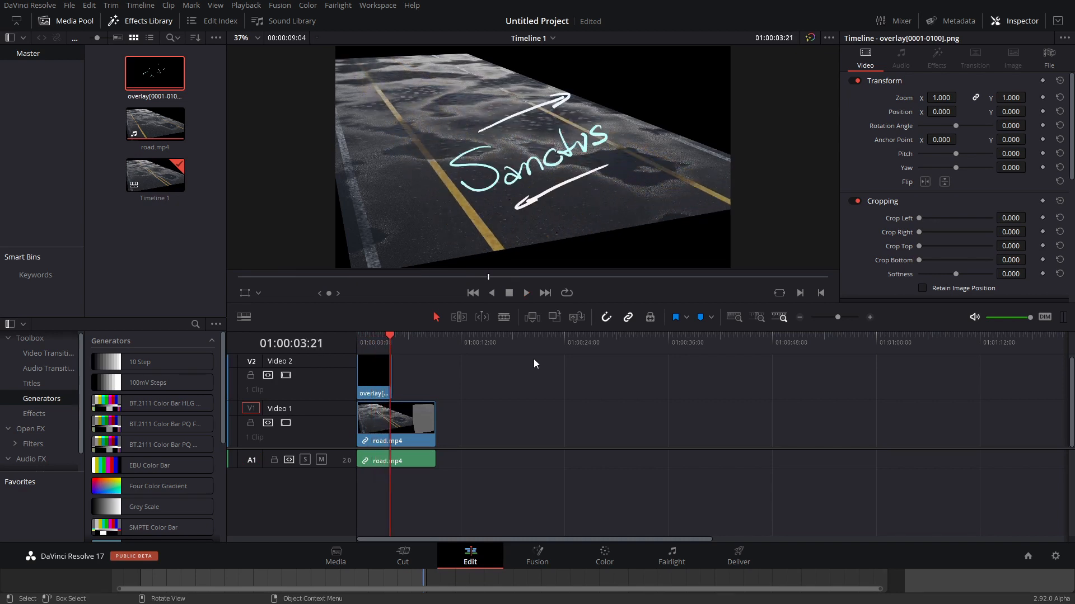